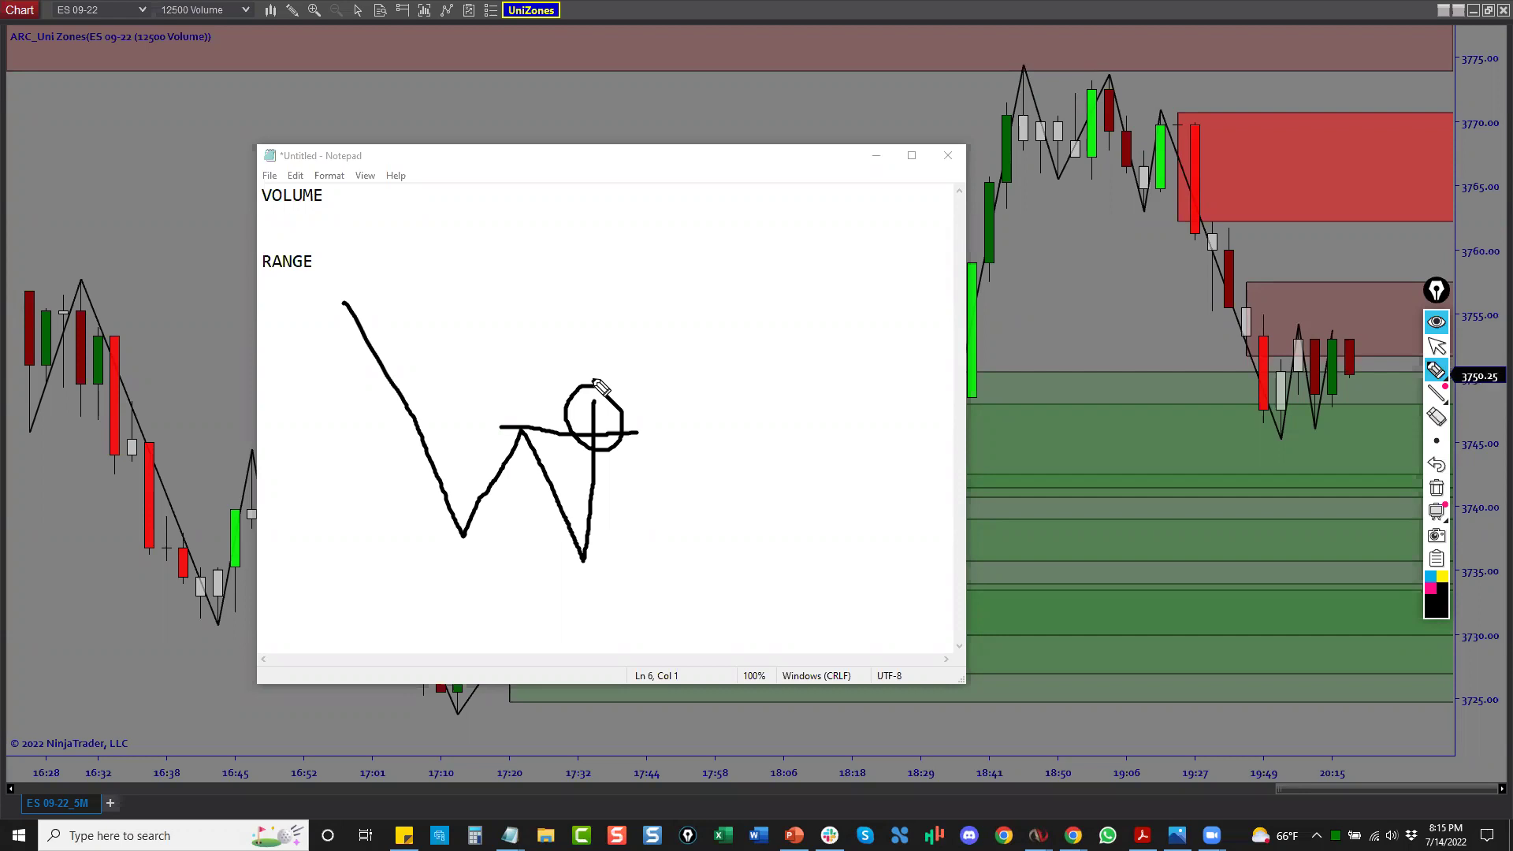
Step: Clear the freehand price-pattern drawing from the screen and minimize the Notepad note
left_click(1437, 487)
left_click(1438, 349)
left_click(883, 155)
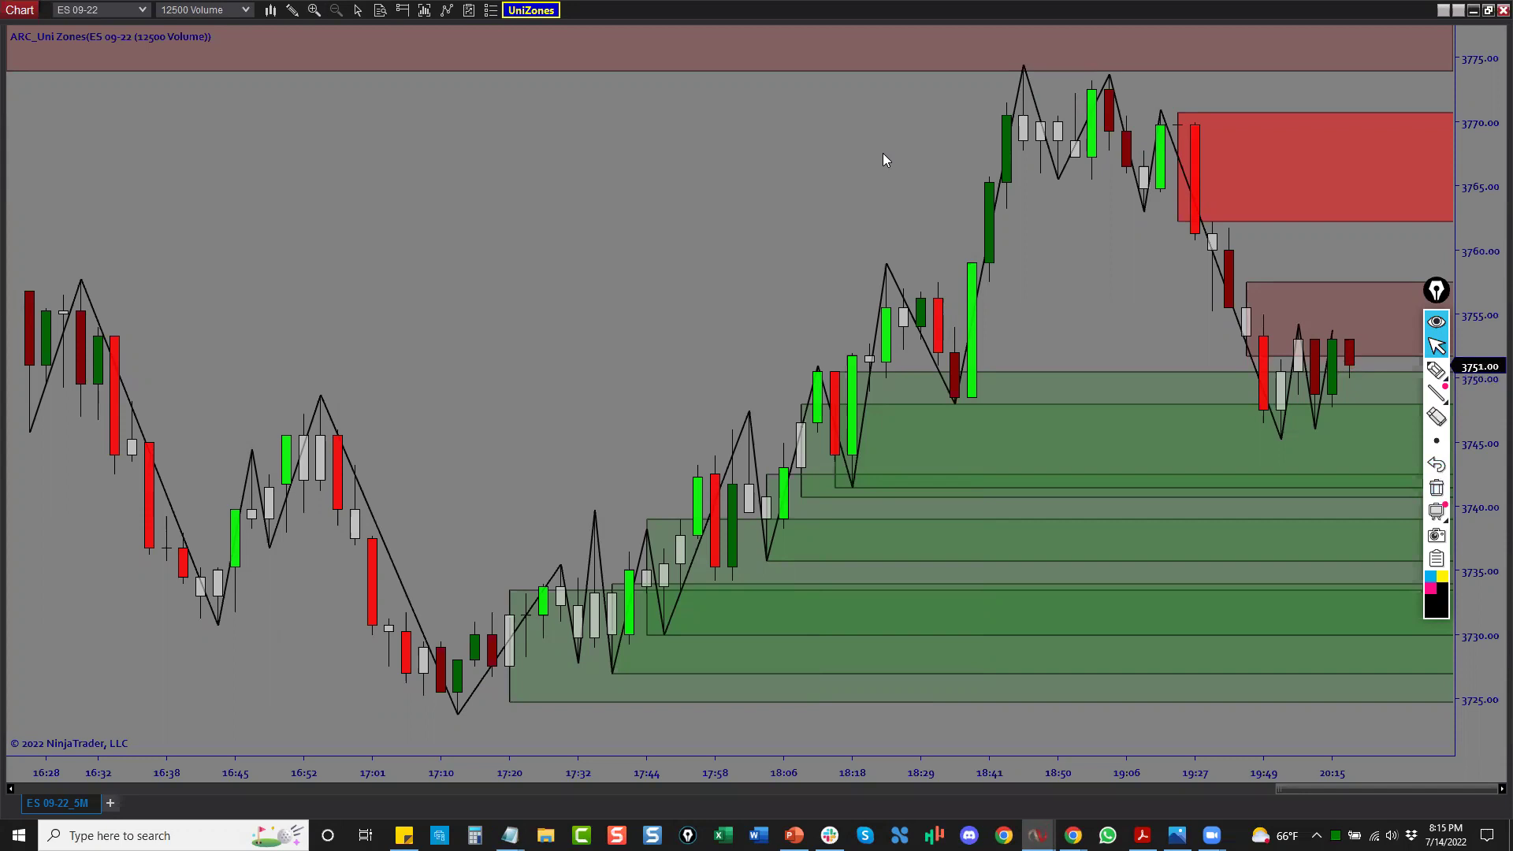
Step: Restore the ES 09-22 chart to its tiled size and maximize the Fractal Conversion spreadsheet window
double_click(738, 3)
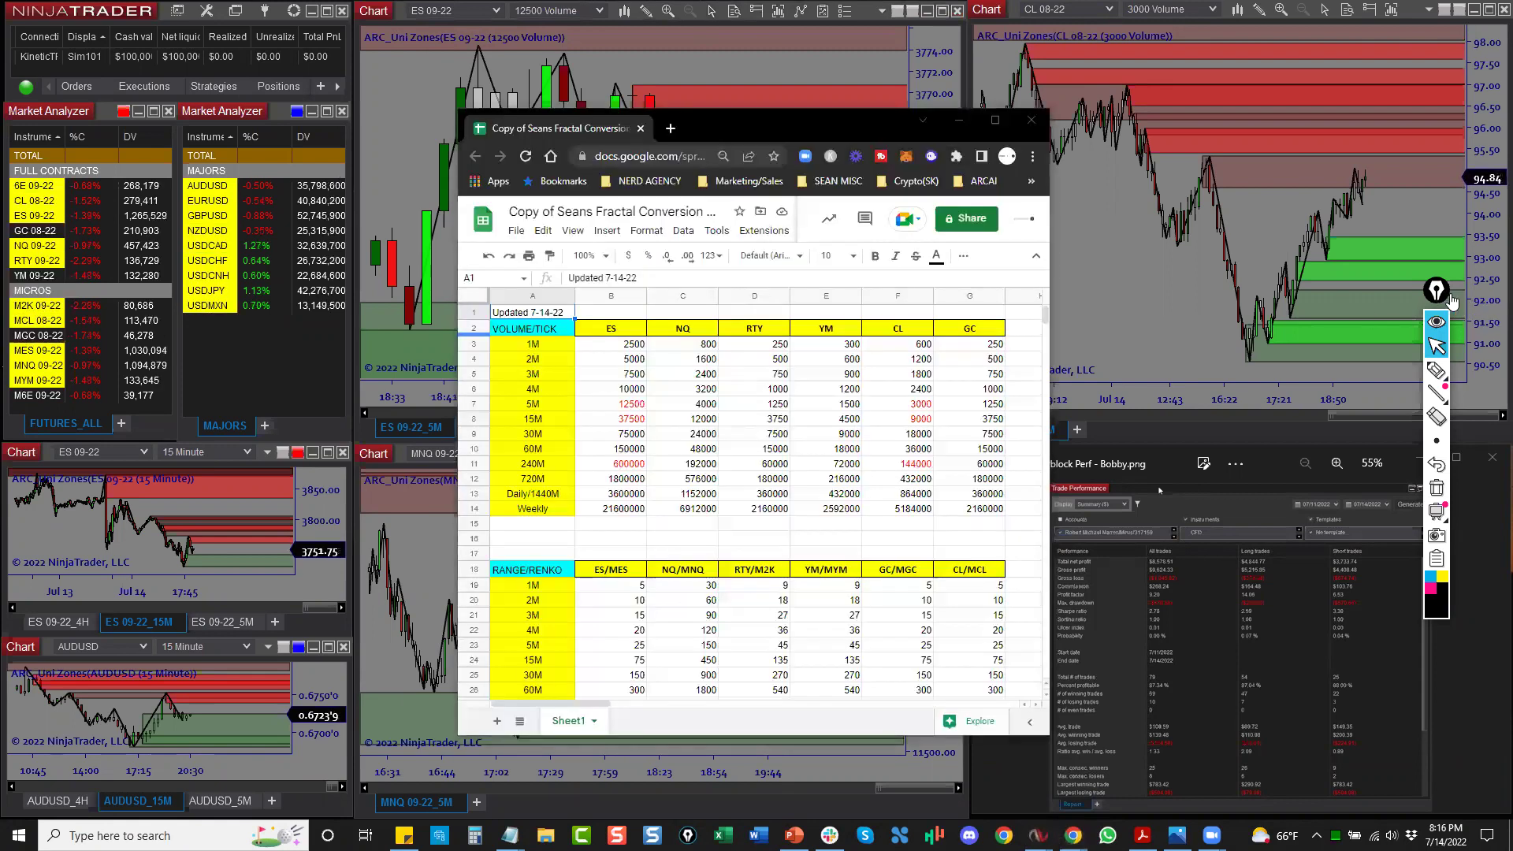
left_click(997, 123)
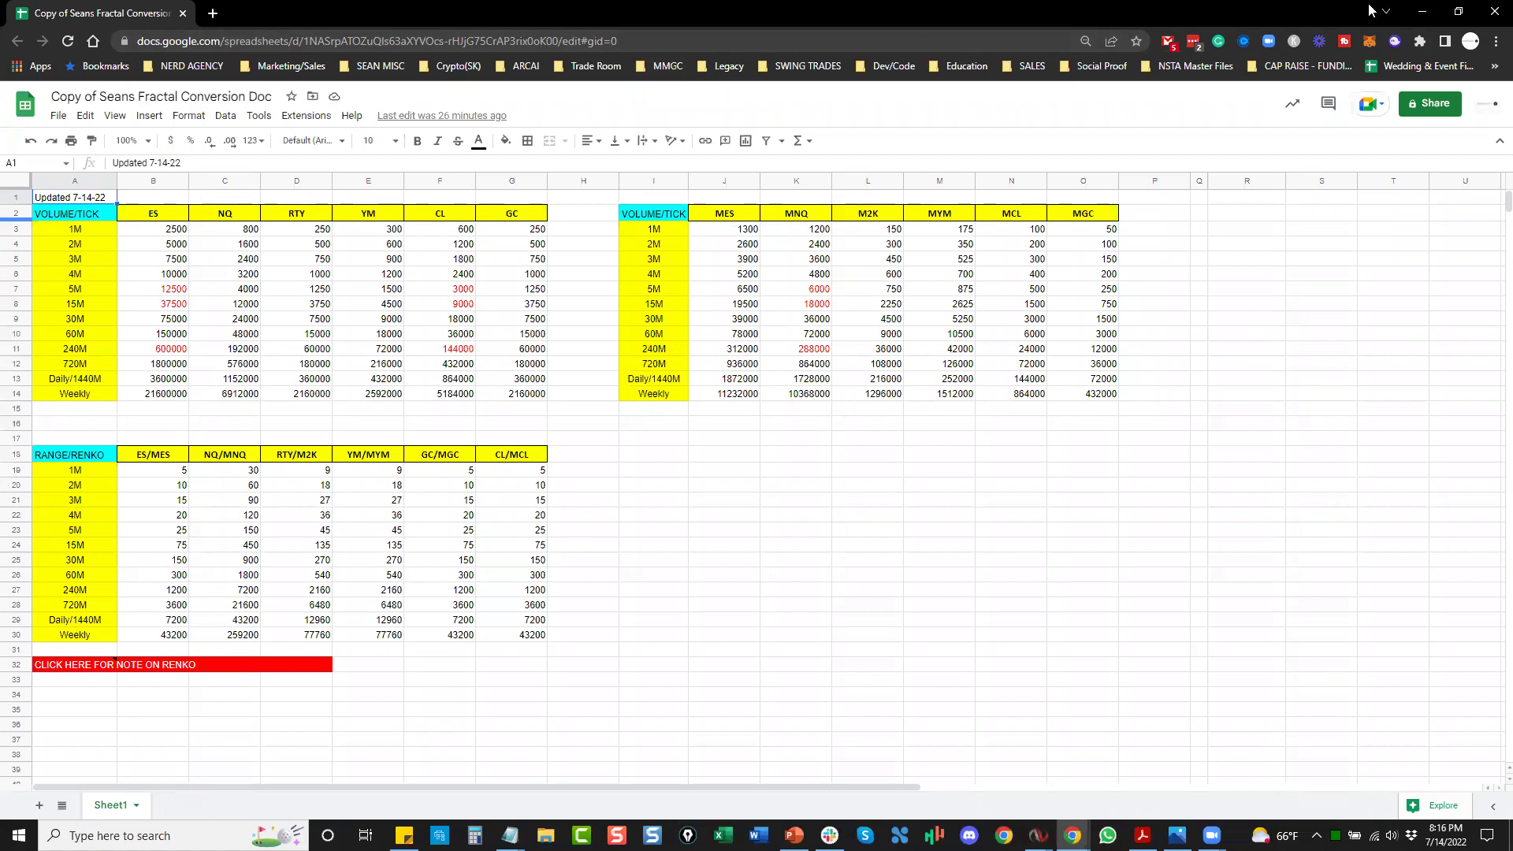
Step: Set the spreadsheet's general access to Anyone with the link as Viewer and select its web address for sharing
left_click(1432, 111)
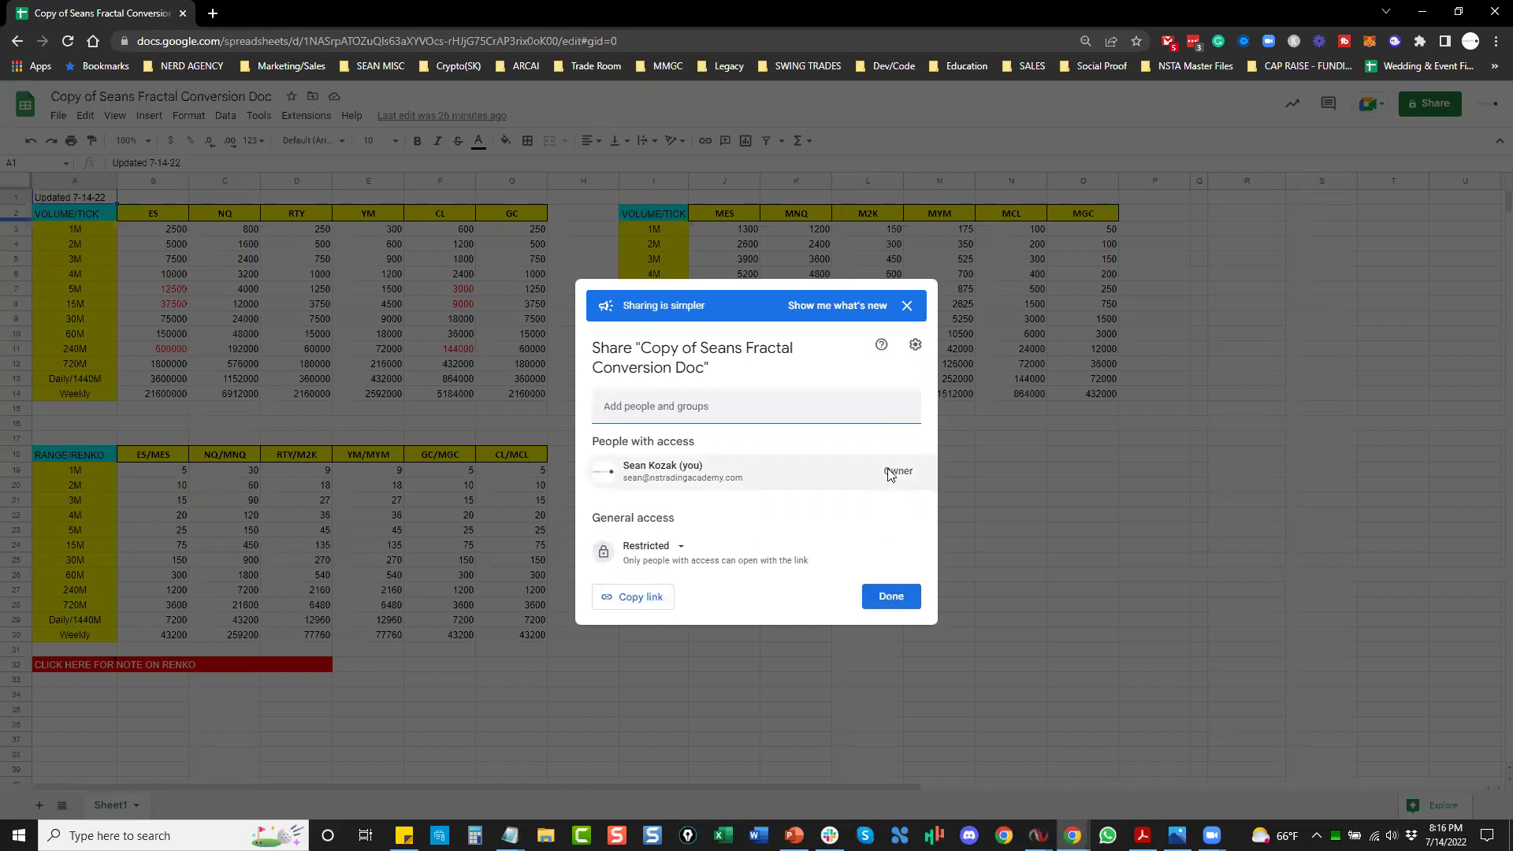
left_click(683, 548)
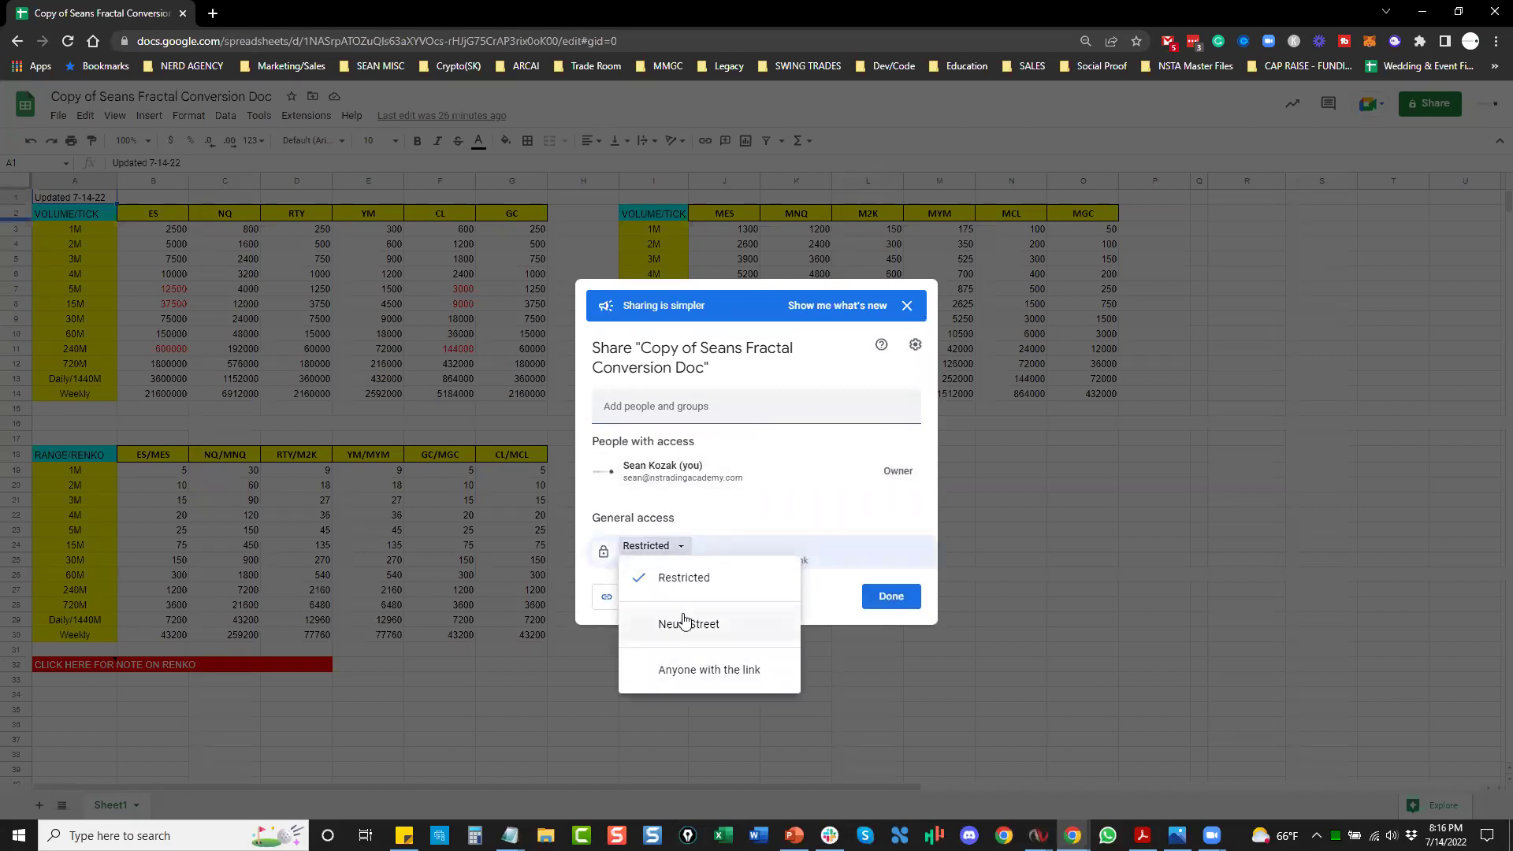
left_click(688, 671)
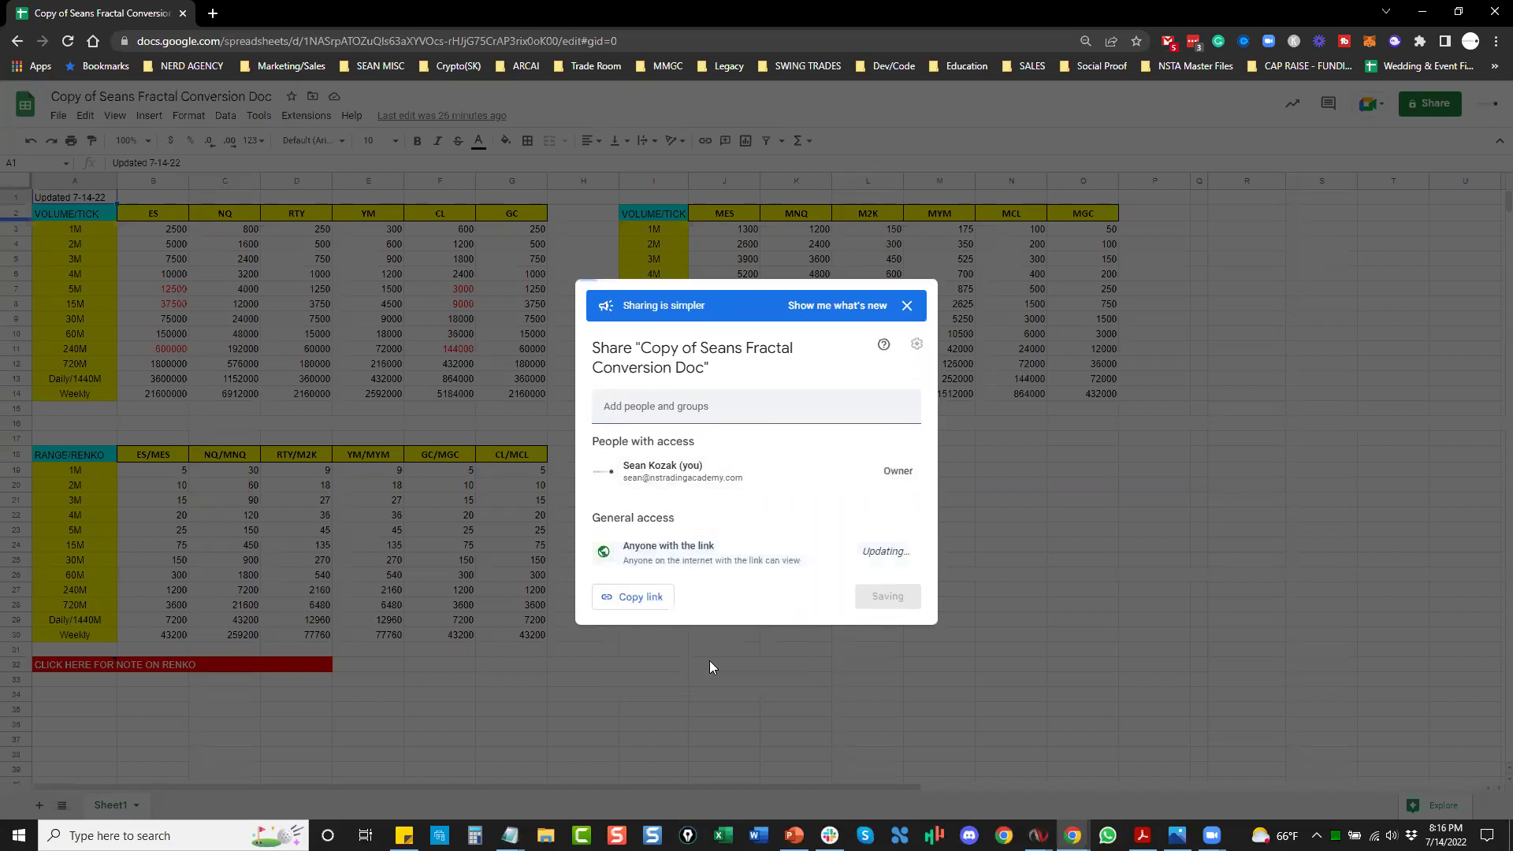
left_click(907, 554)
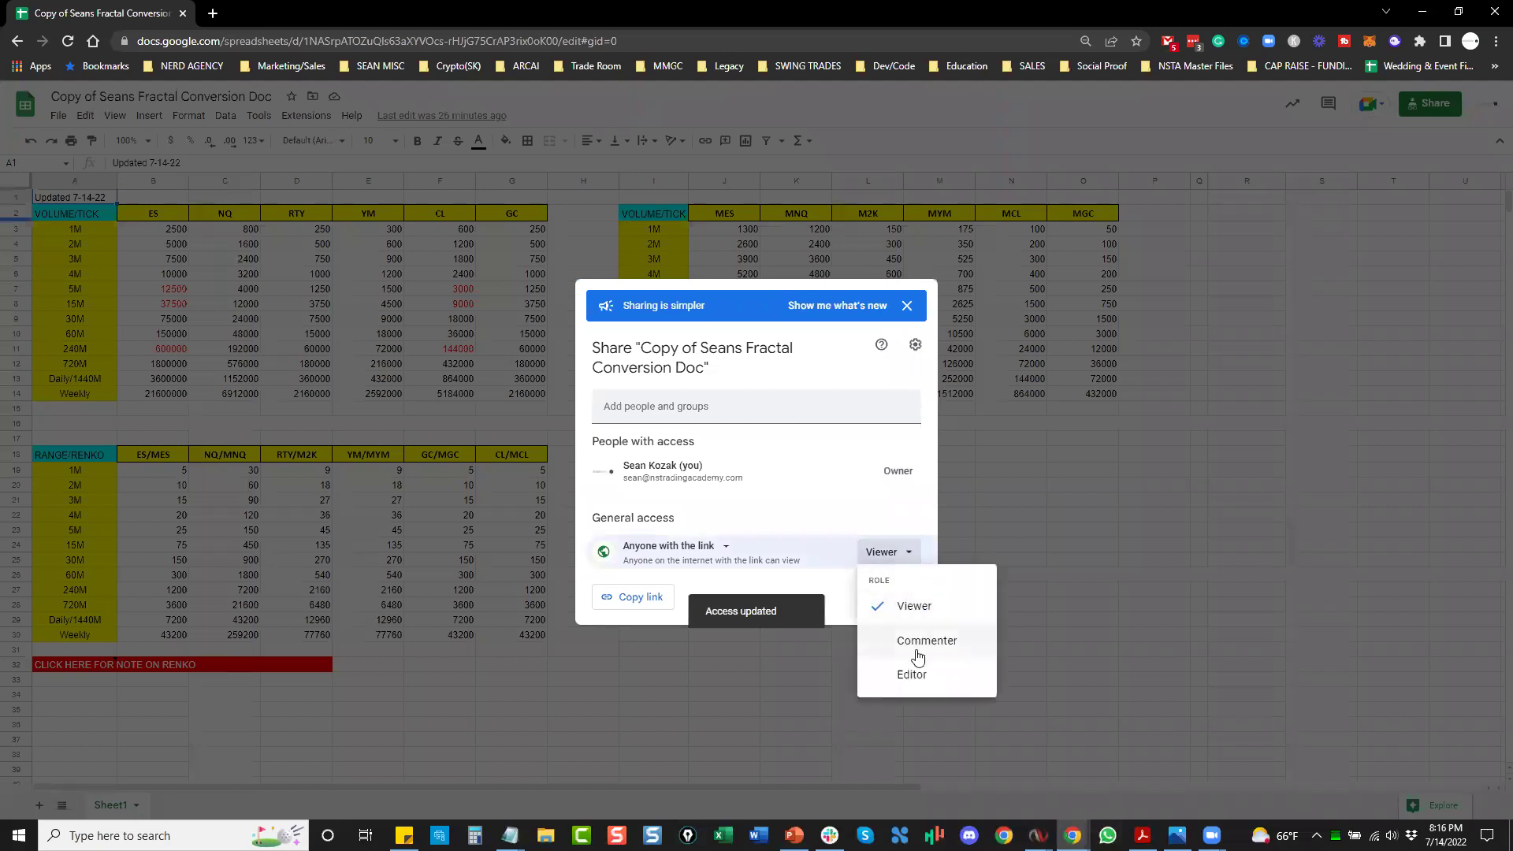
left_click(899, 557)
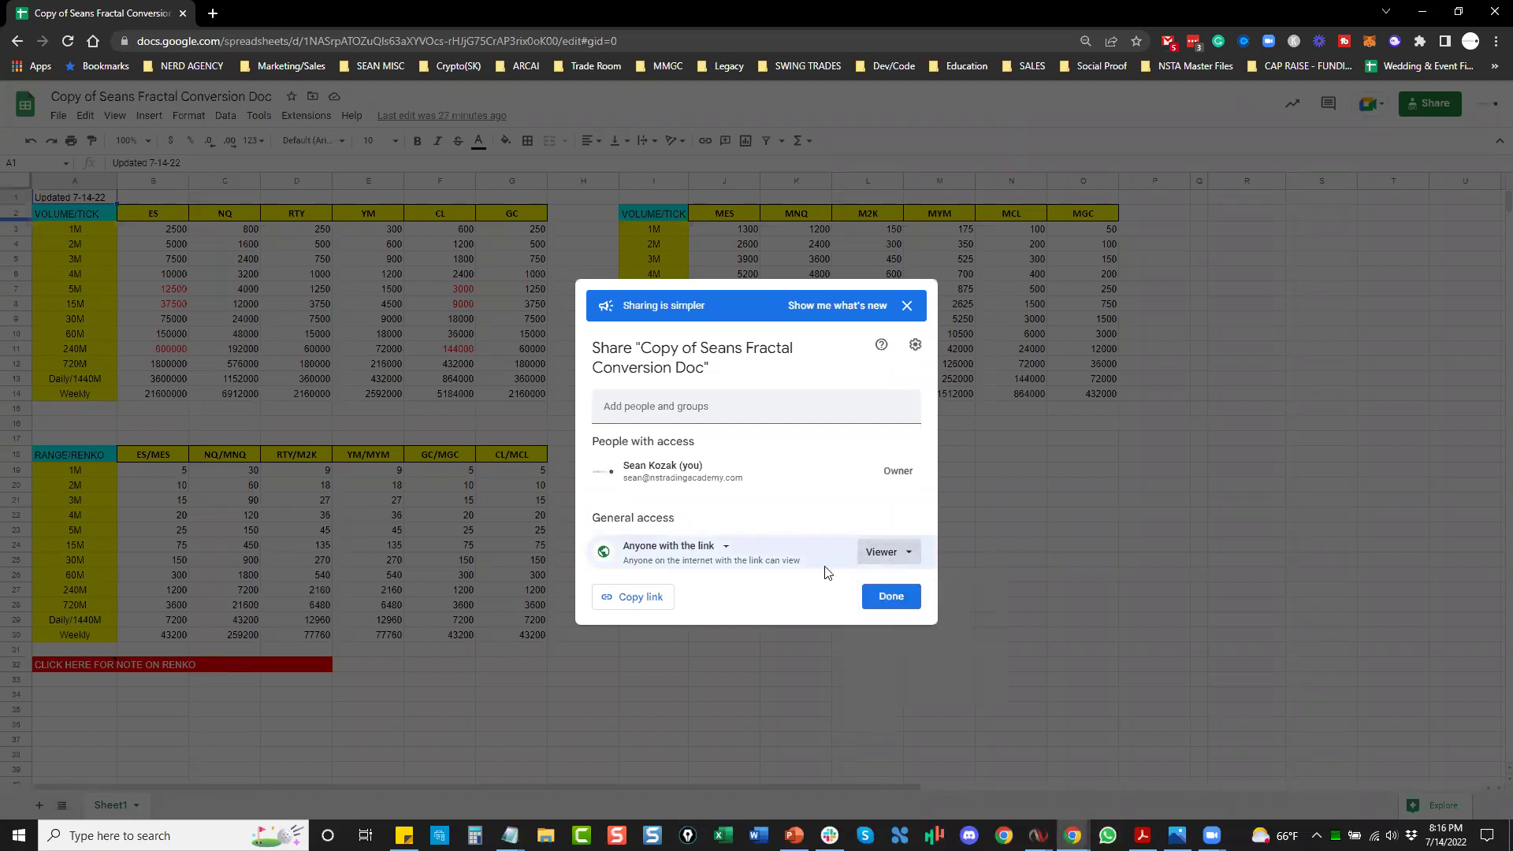
left_click(880, 597)
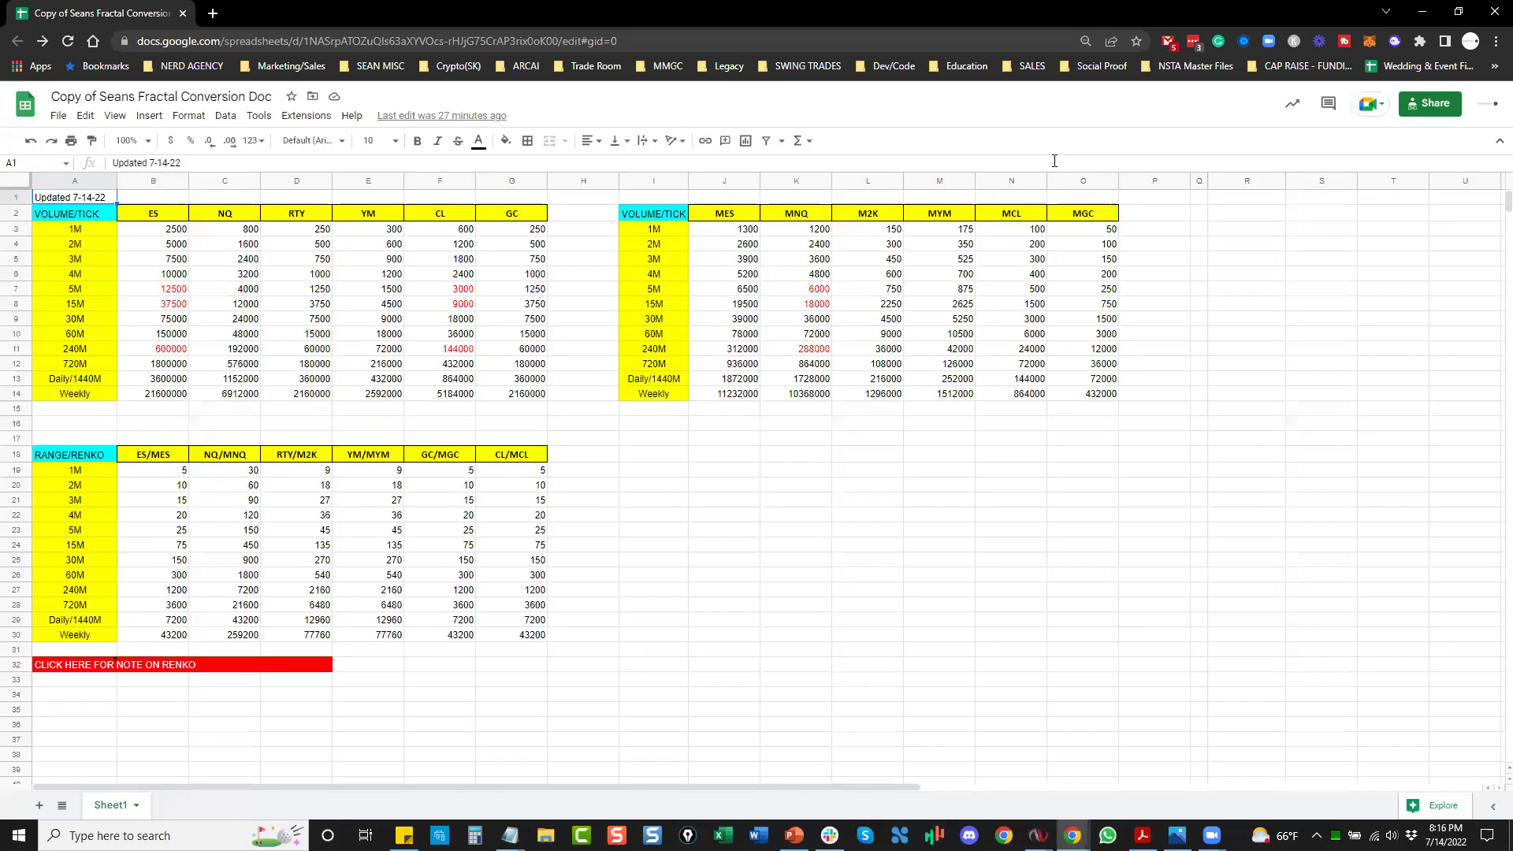
left_click(641, 48)
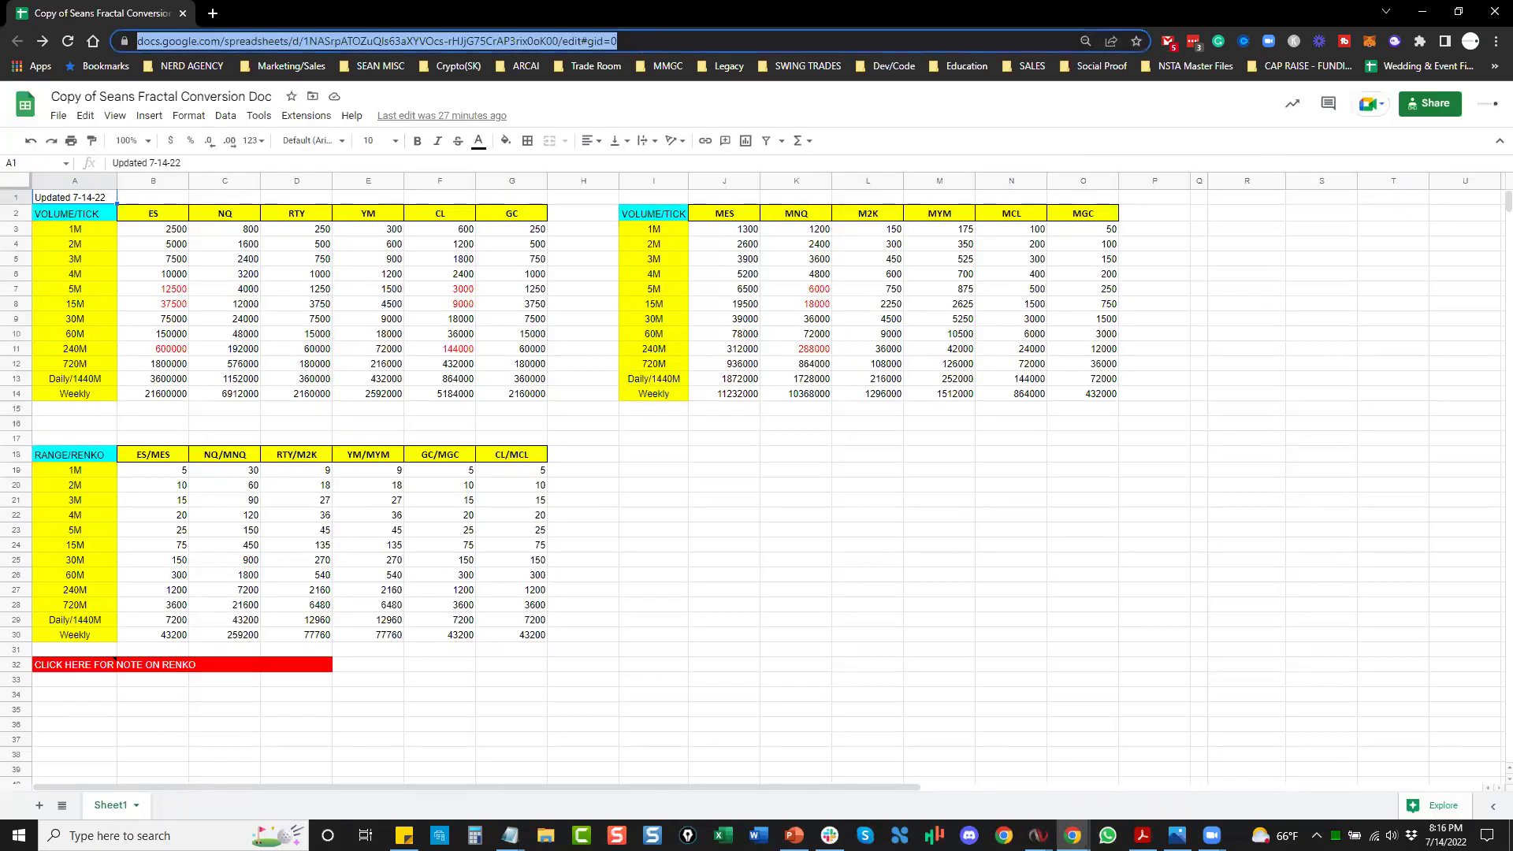
key("alt+Tab")
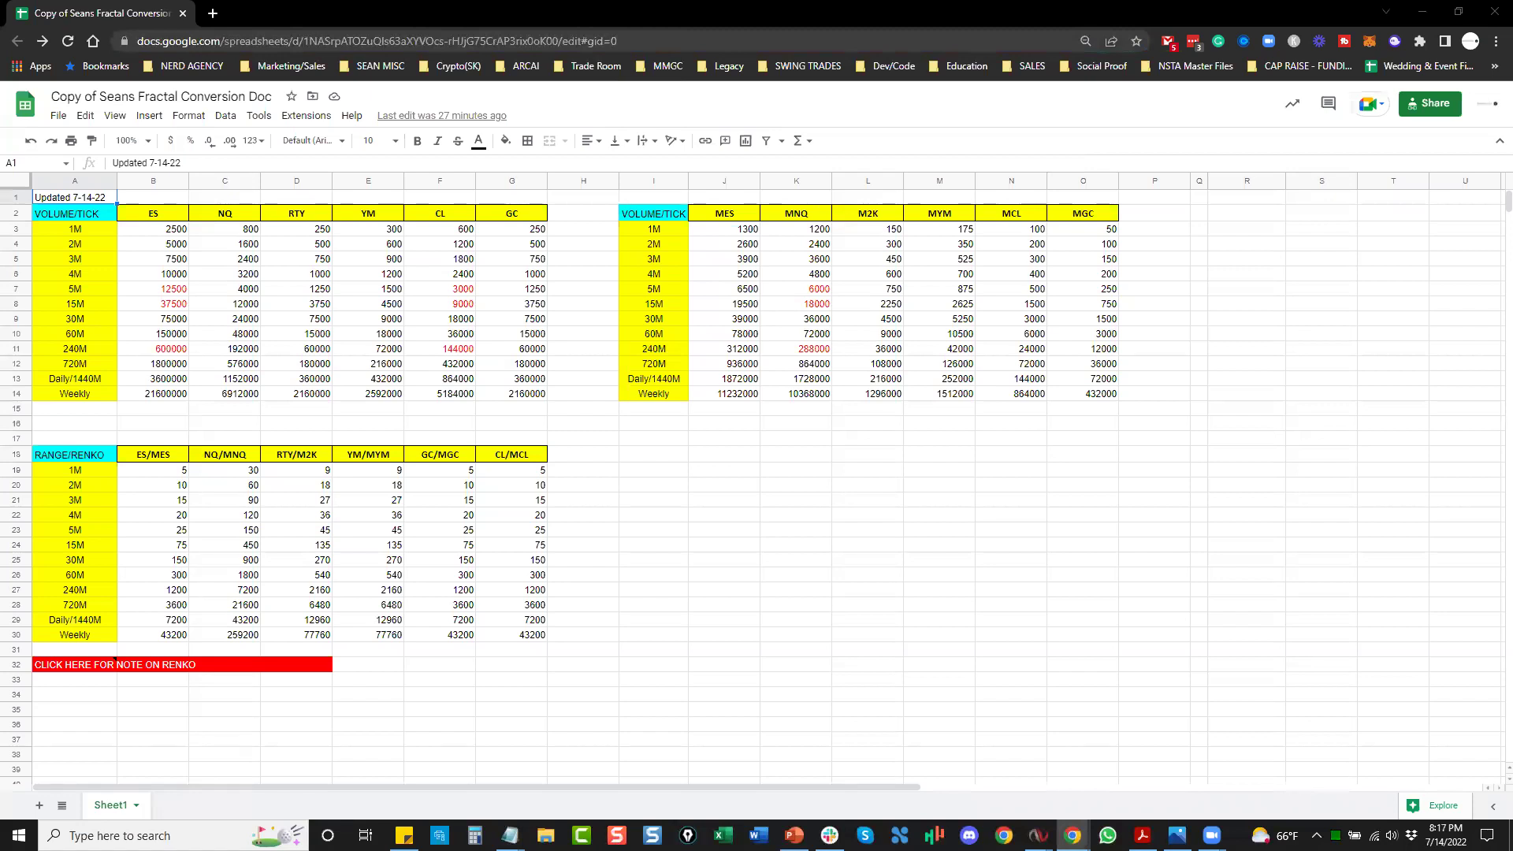
Step: Show the spreadsheet's Make a copy command and select the update date in cell A1
left_click(56, 120)
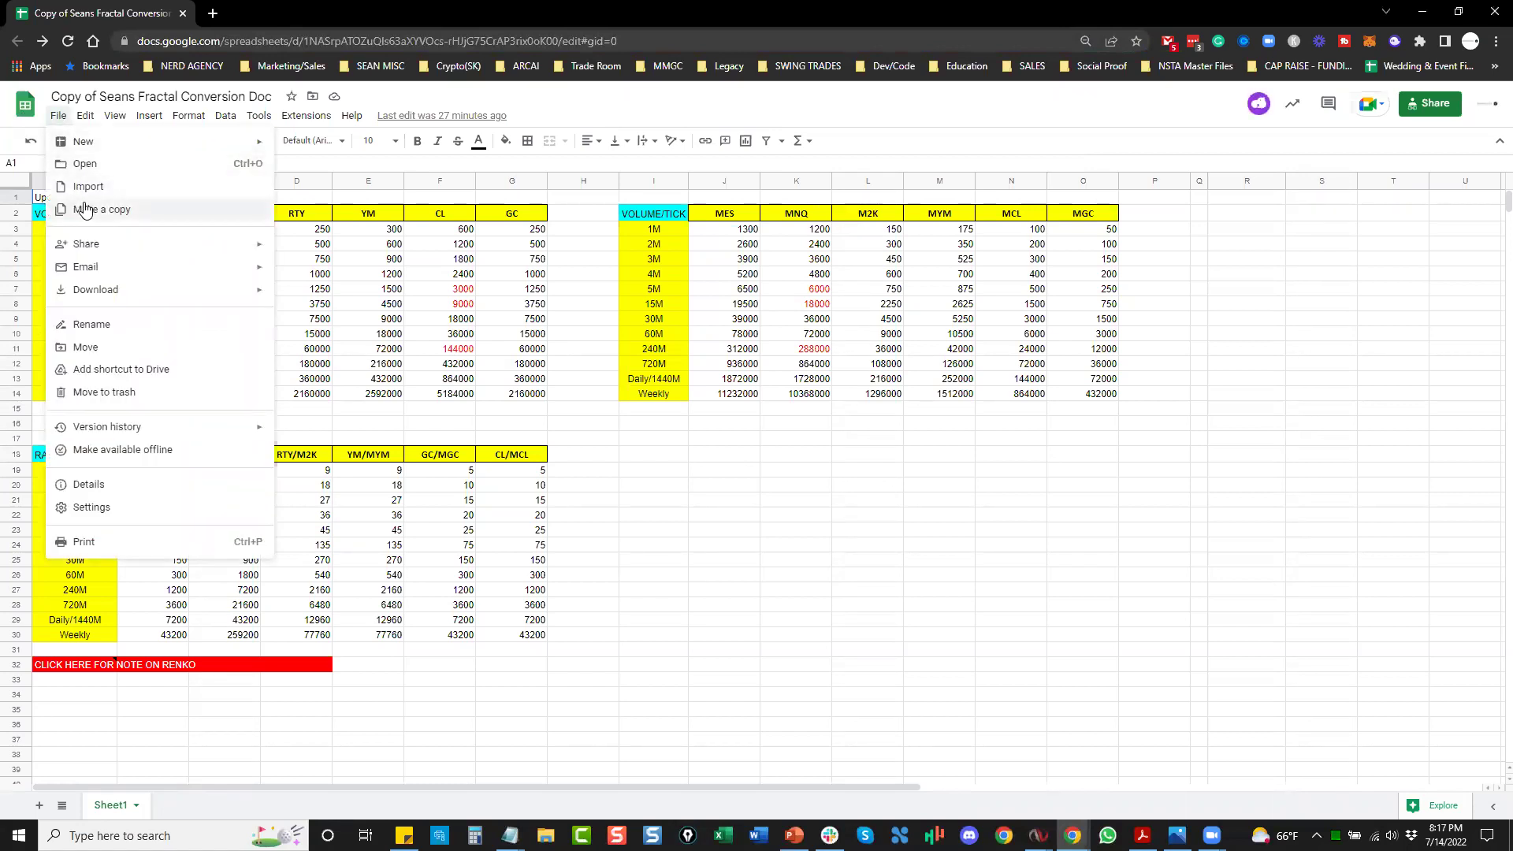
left_click(986, 487)
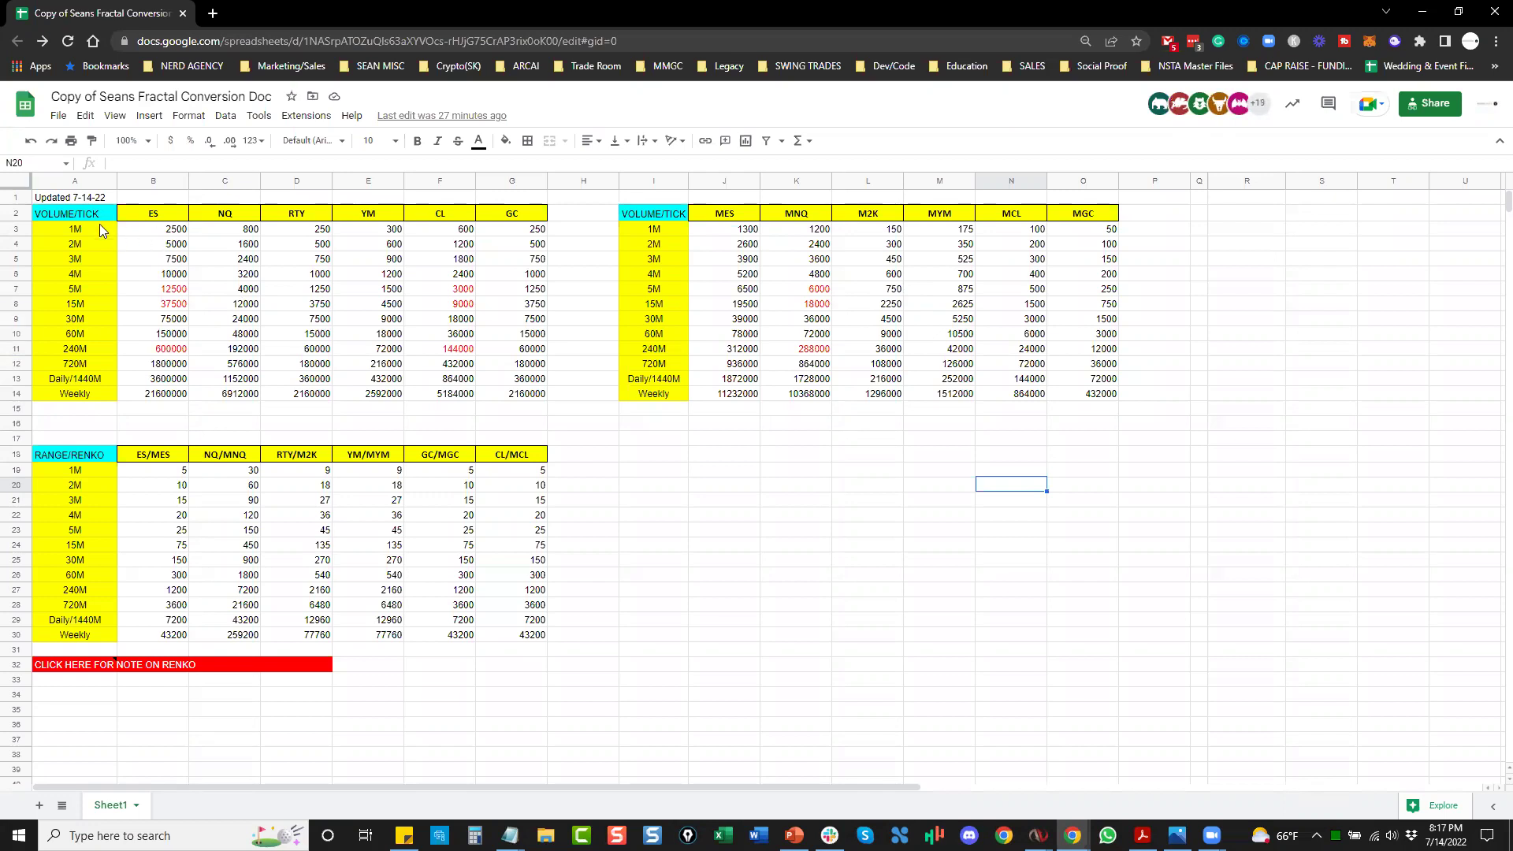
left_click(87, 201)
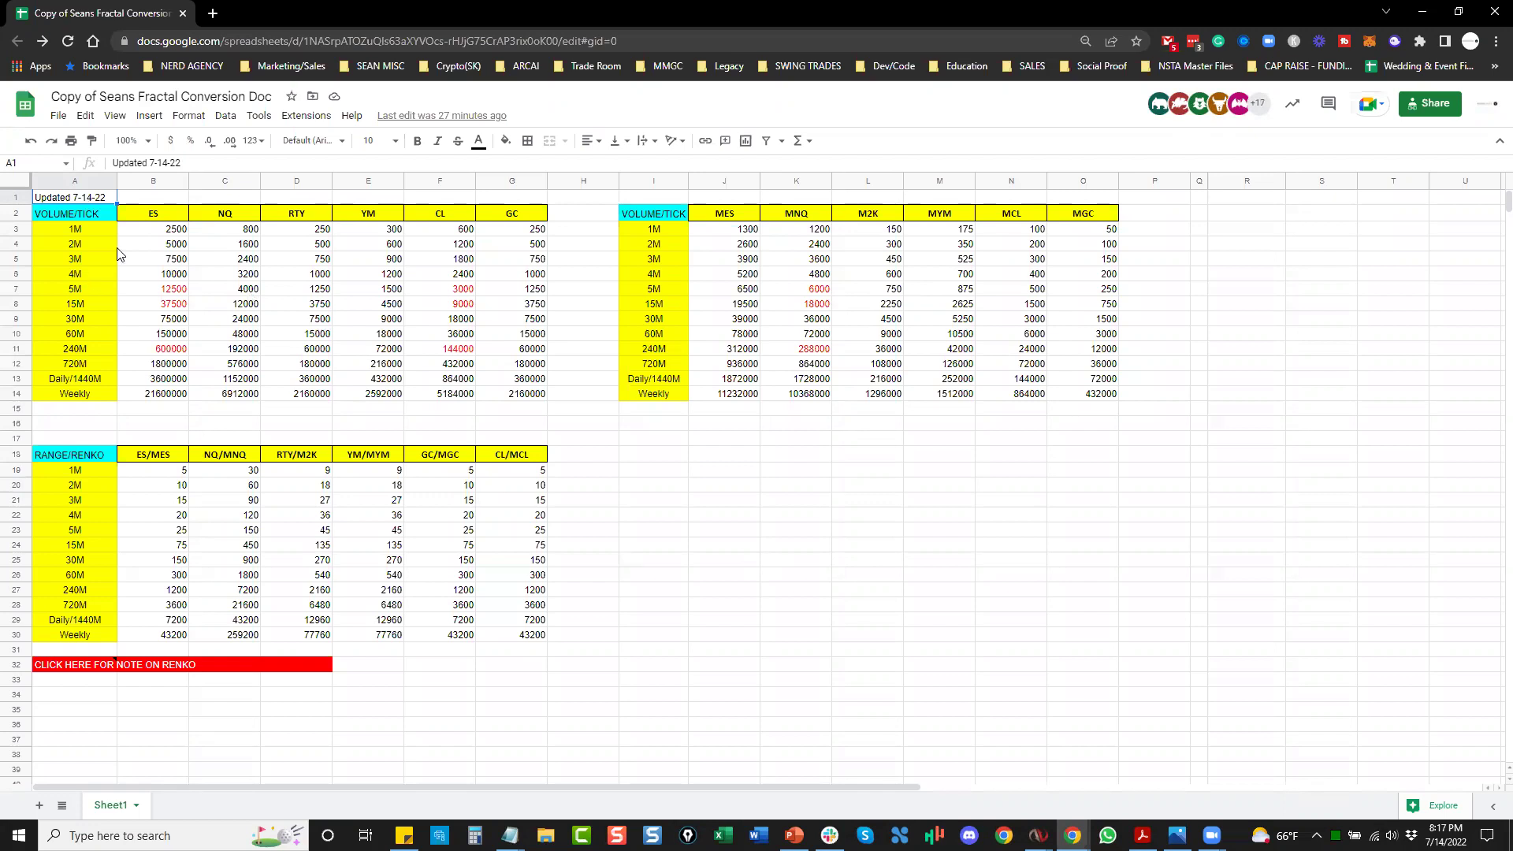
Step: Highlight the full-contract and micro-contract VOLUME/TICK tables and the RANGE/RENKO table to point out each section
left_click_drag(162, 214, 536, 394)
left_click_drag(665, 217, 1103, 394)
left_click_drag(93, 457, 532, 638)
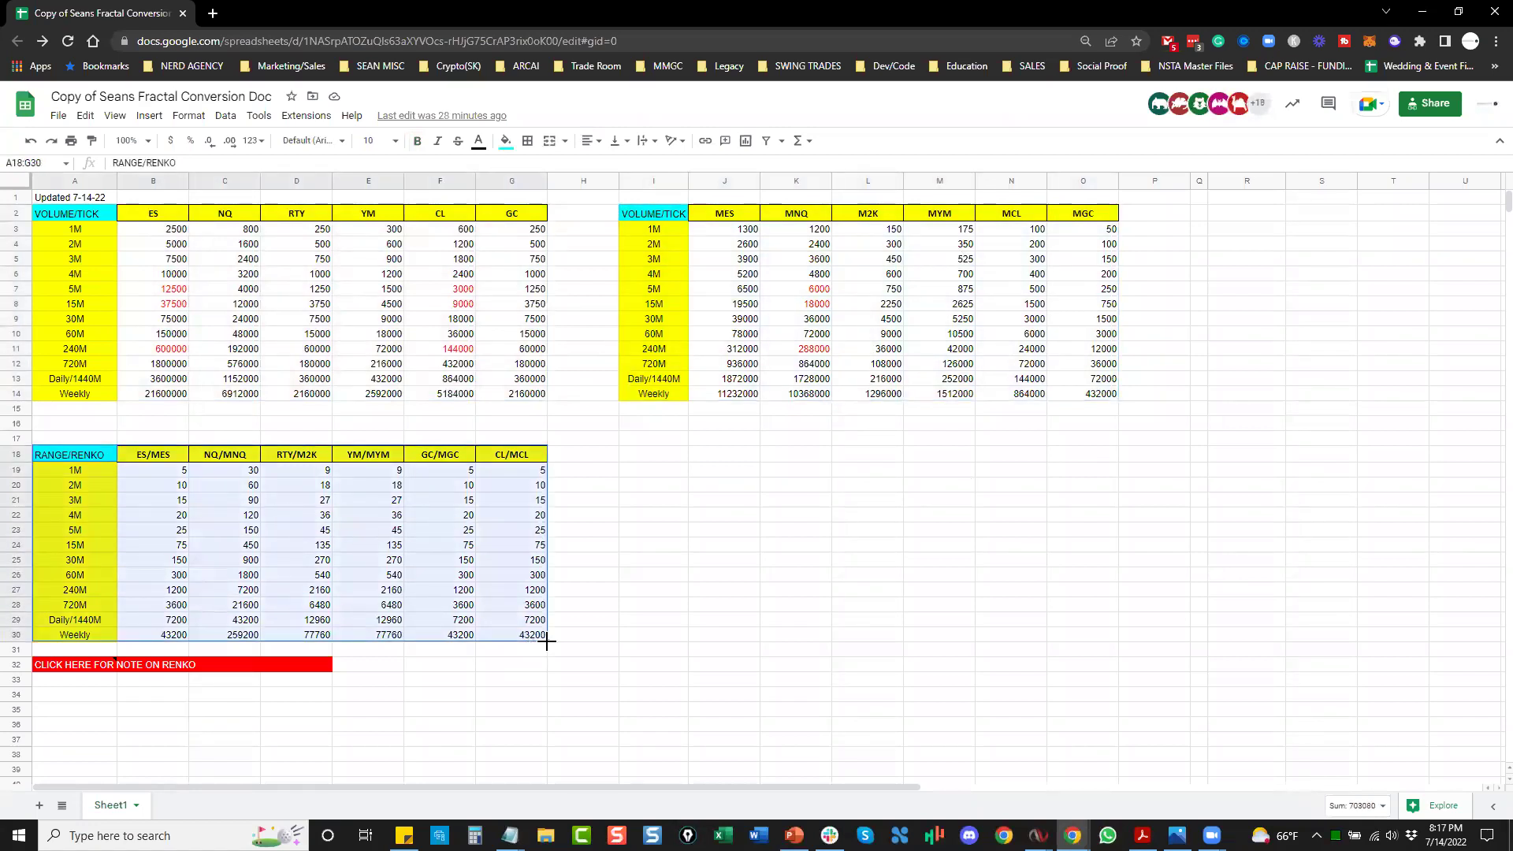
left_click_drag(83, 216, 1104, 394)
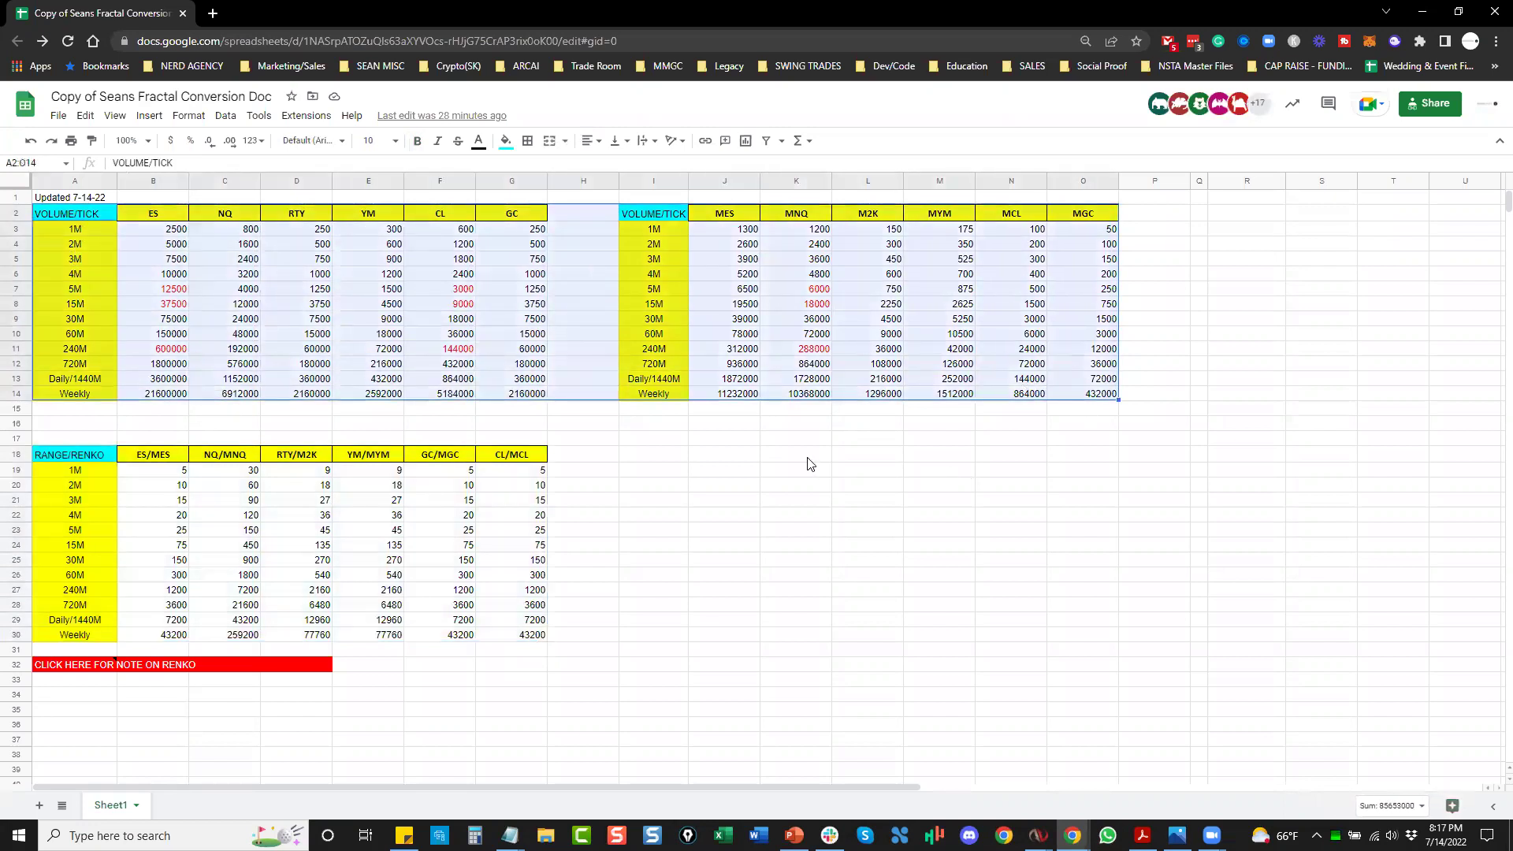
Step: Examine the ES volume values for 1M and 4M, and highlight the whole 1M row
left_click(178, 234)
left_click(172, 278)
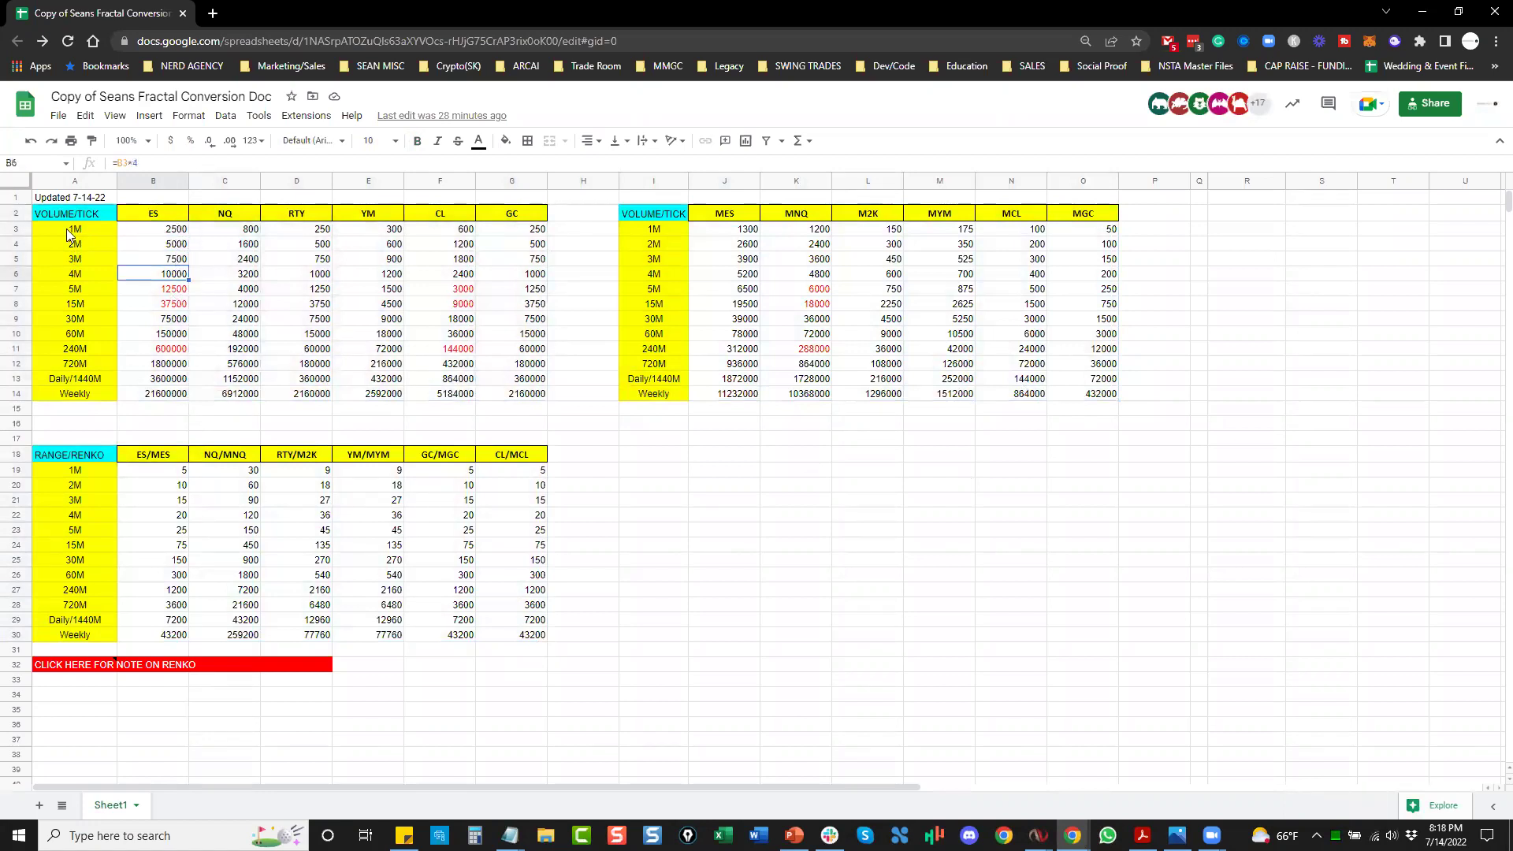
left_click(17, 229)
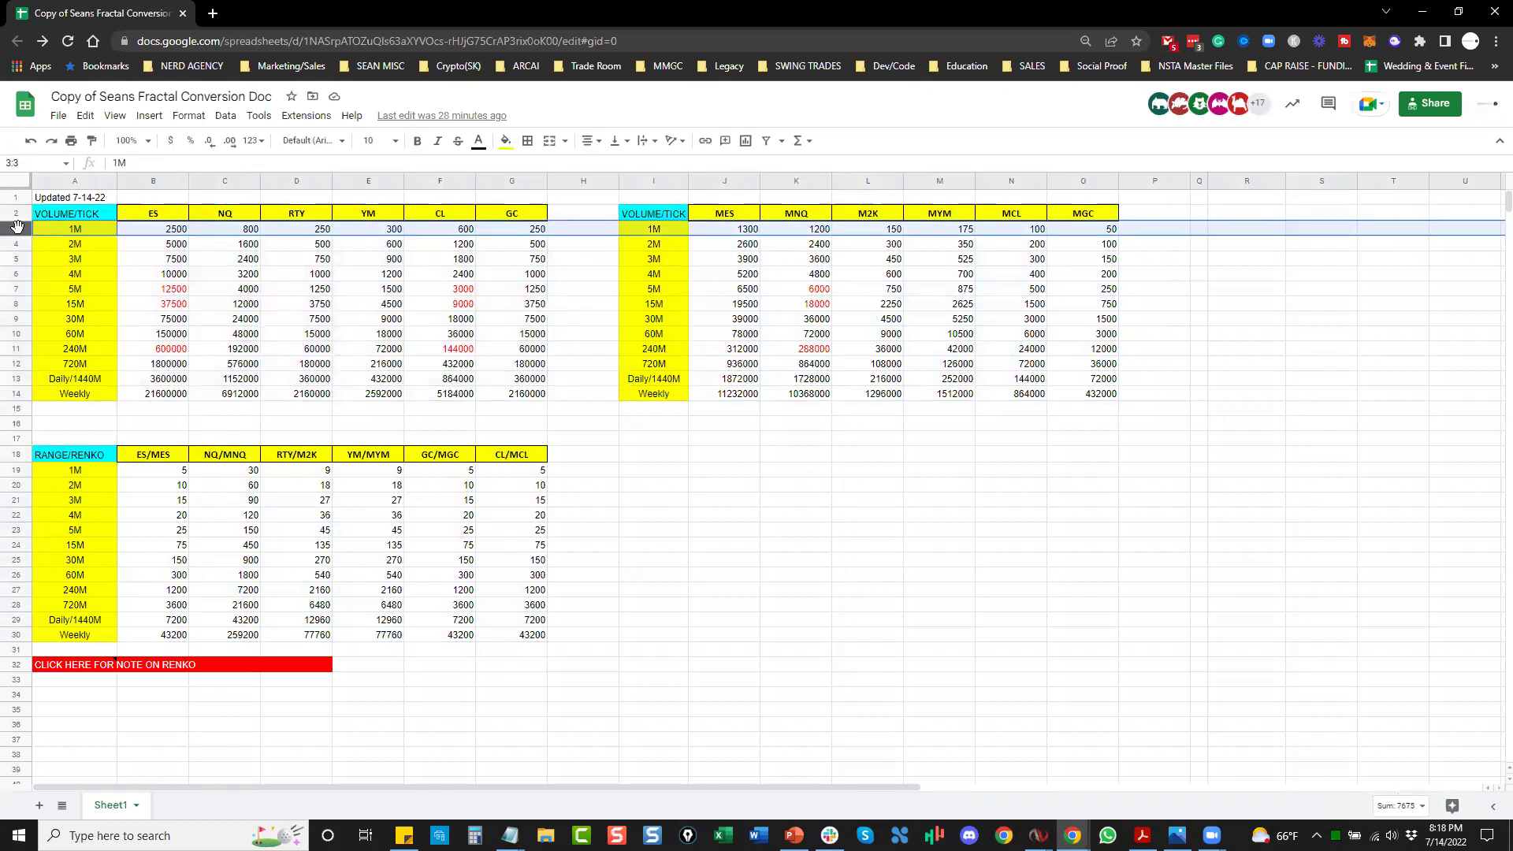
Step: Review the role options for link sharing and the file formats offered for downloading the spreadsheet
left_click(1433, 105)
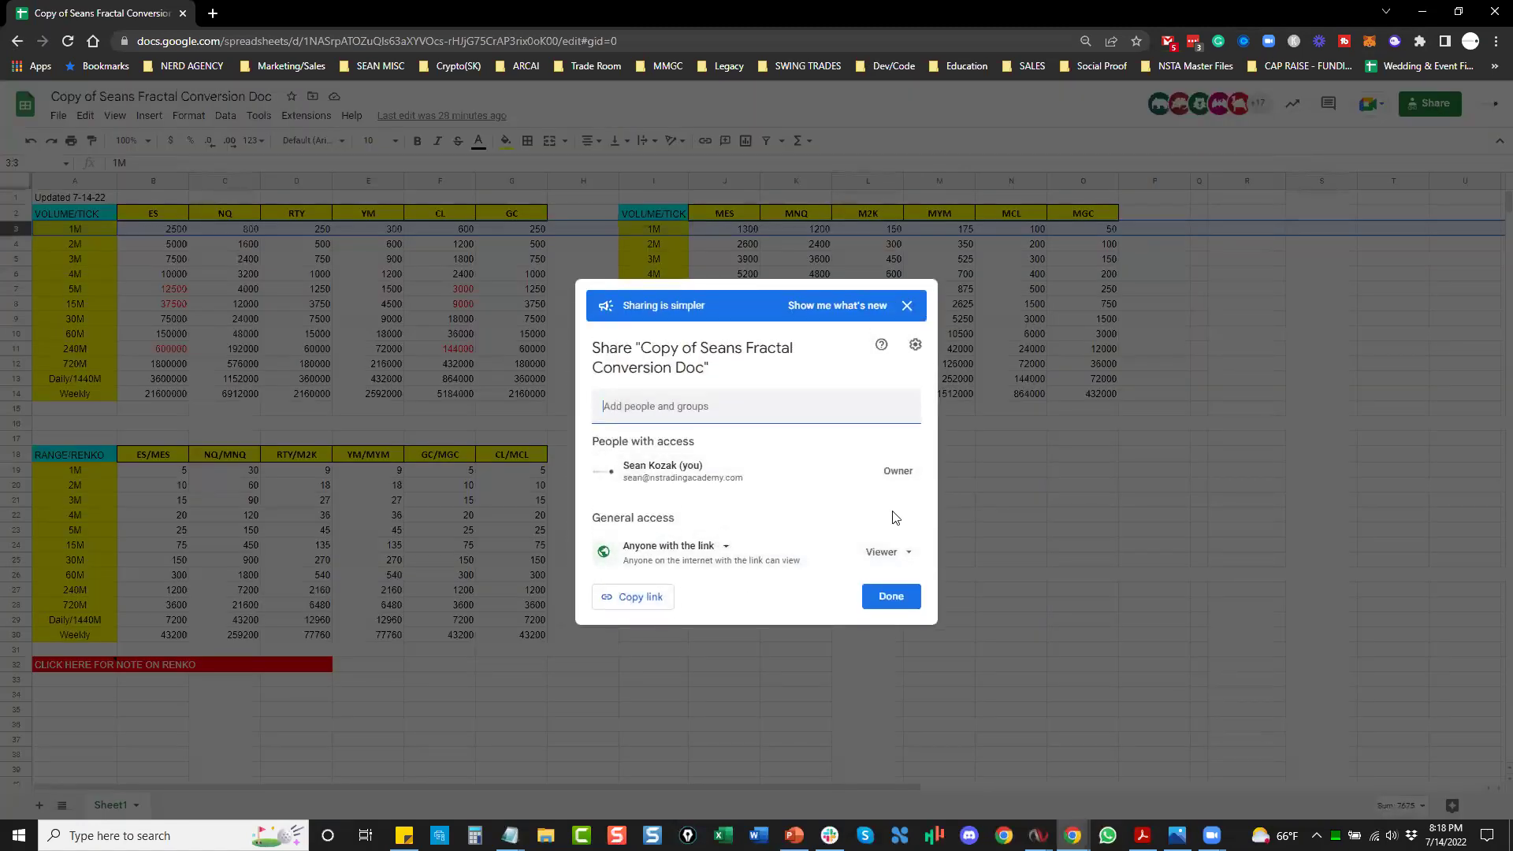
left_click(905, 560)
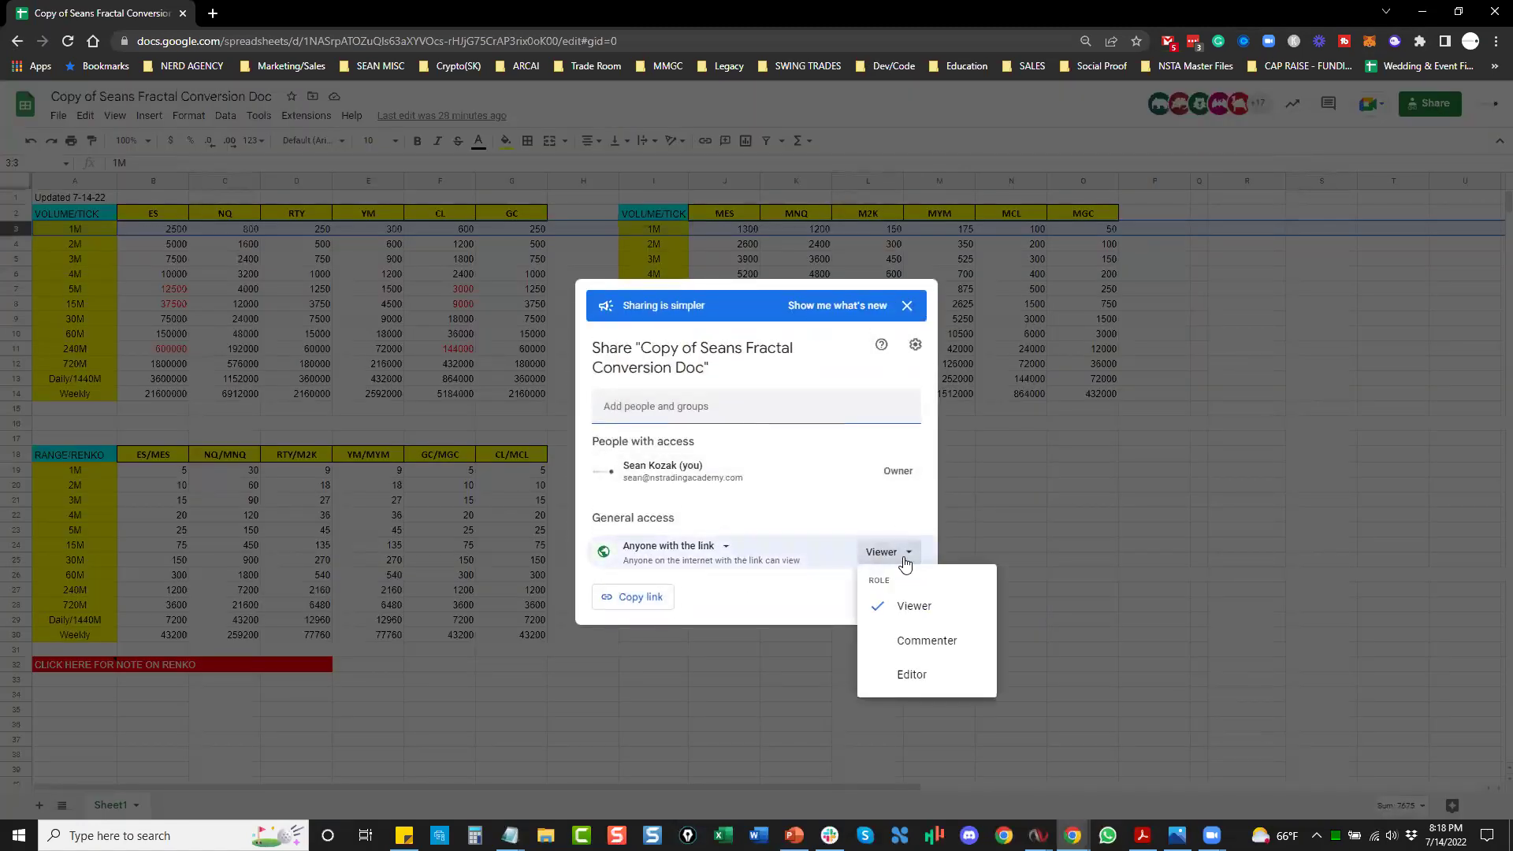
left_click(1080, 493)
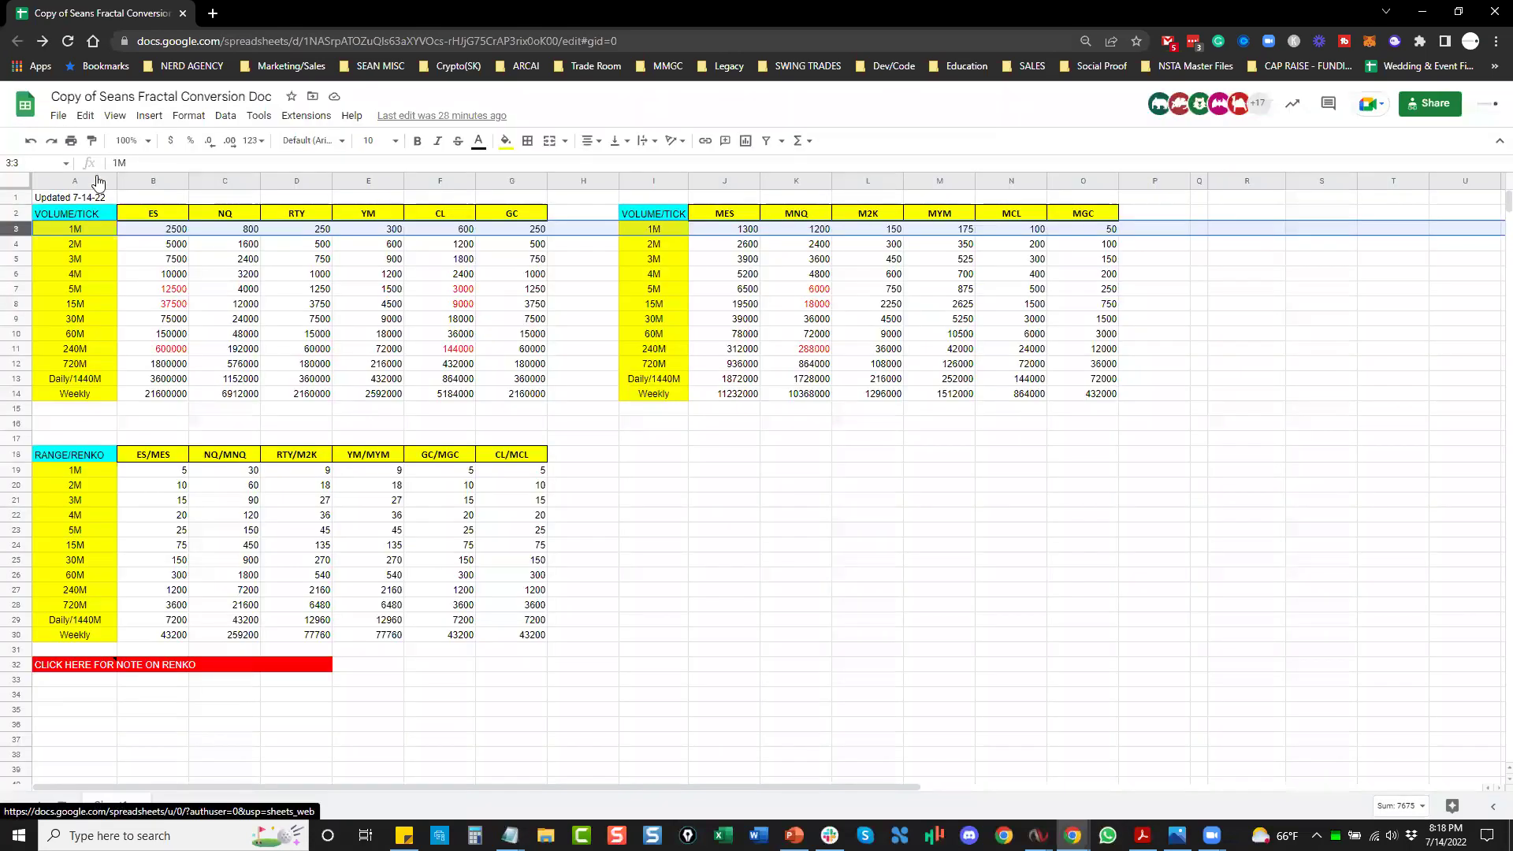
key("alt+f")
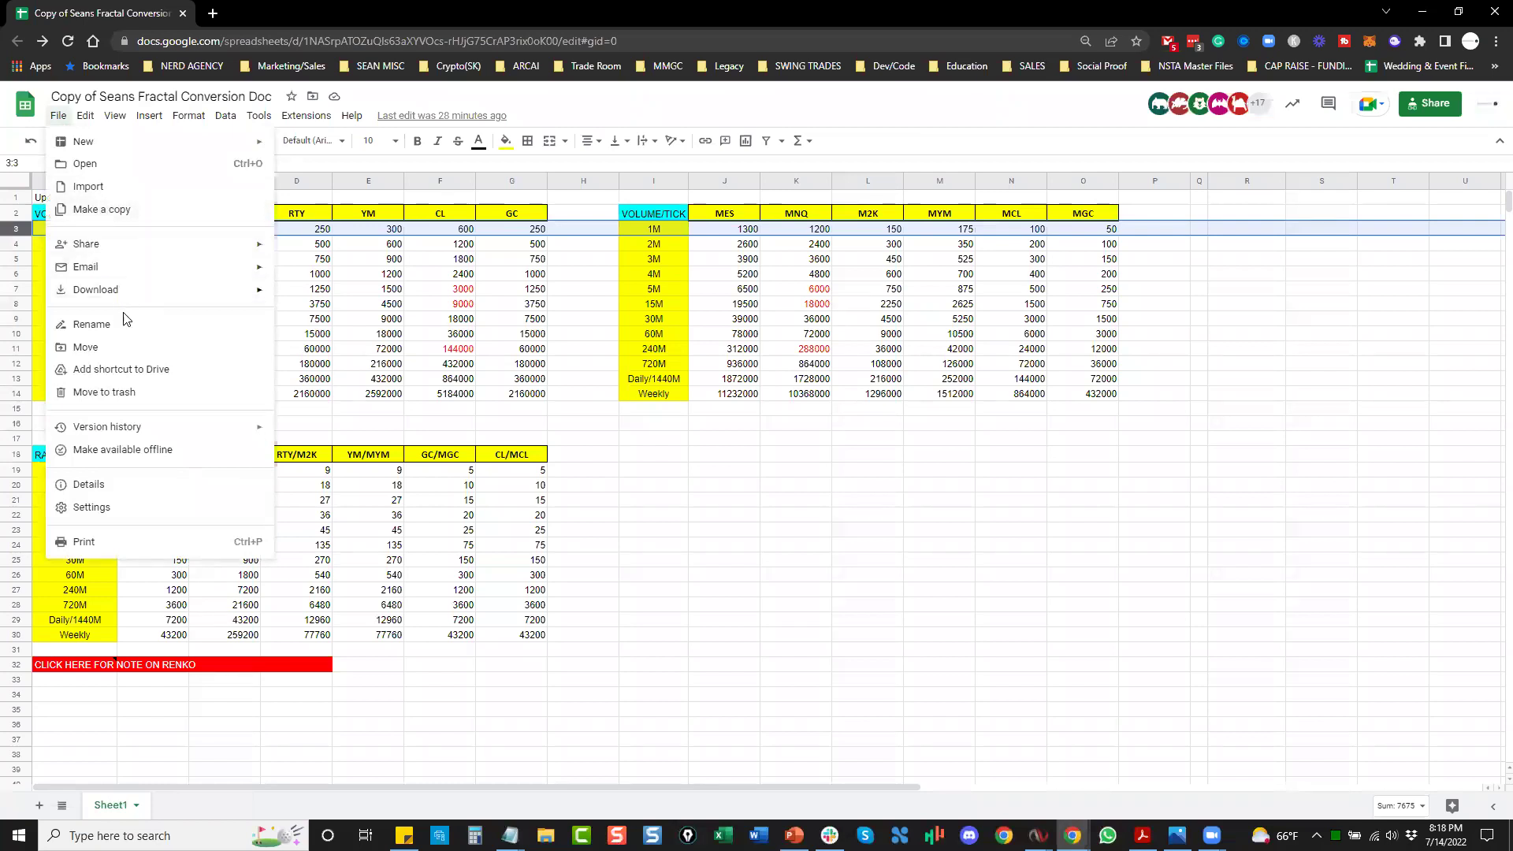
mouse_move(123, 289)
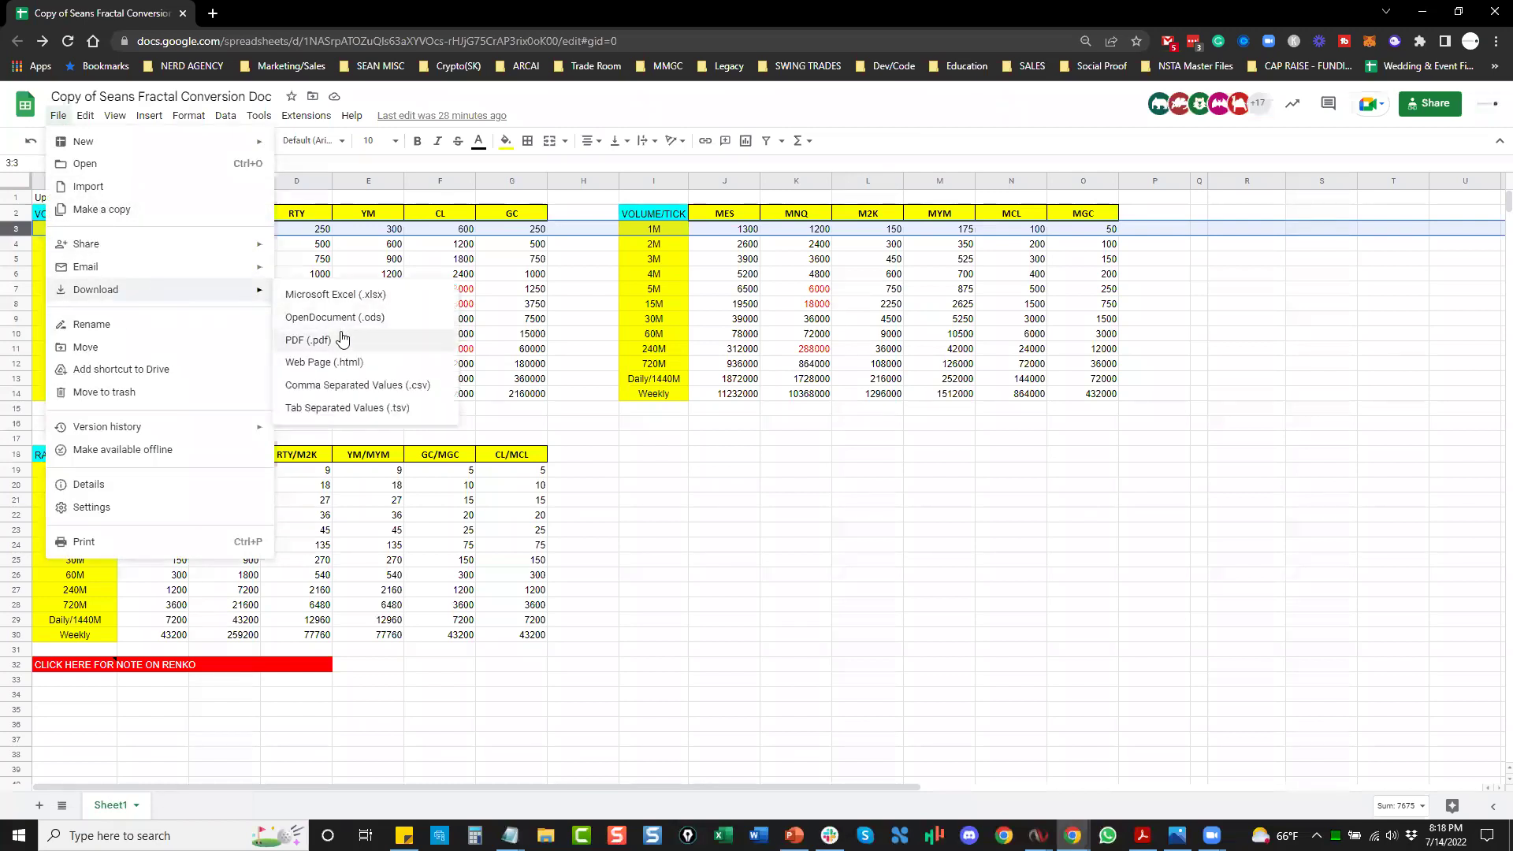
left_click(725, 454)
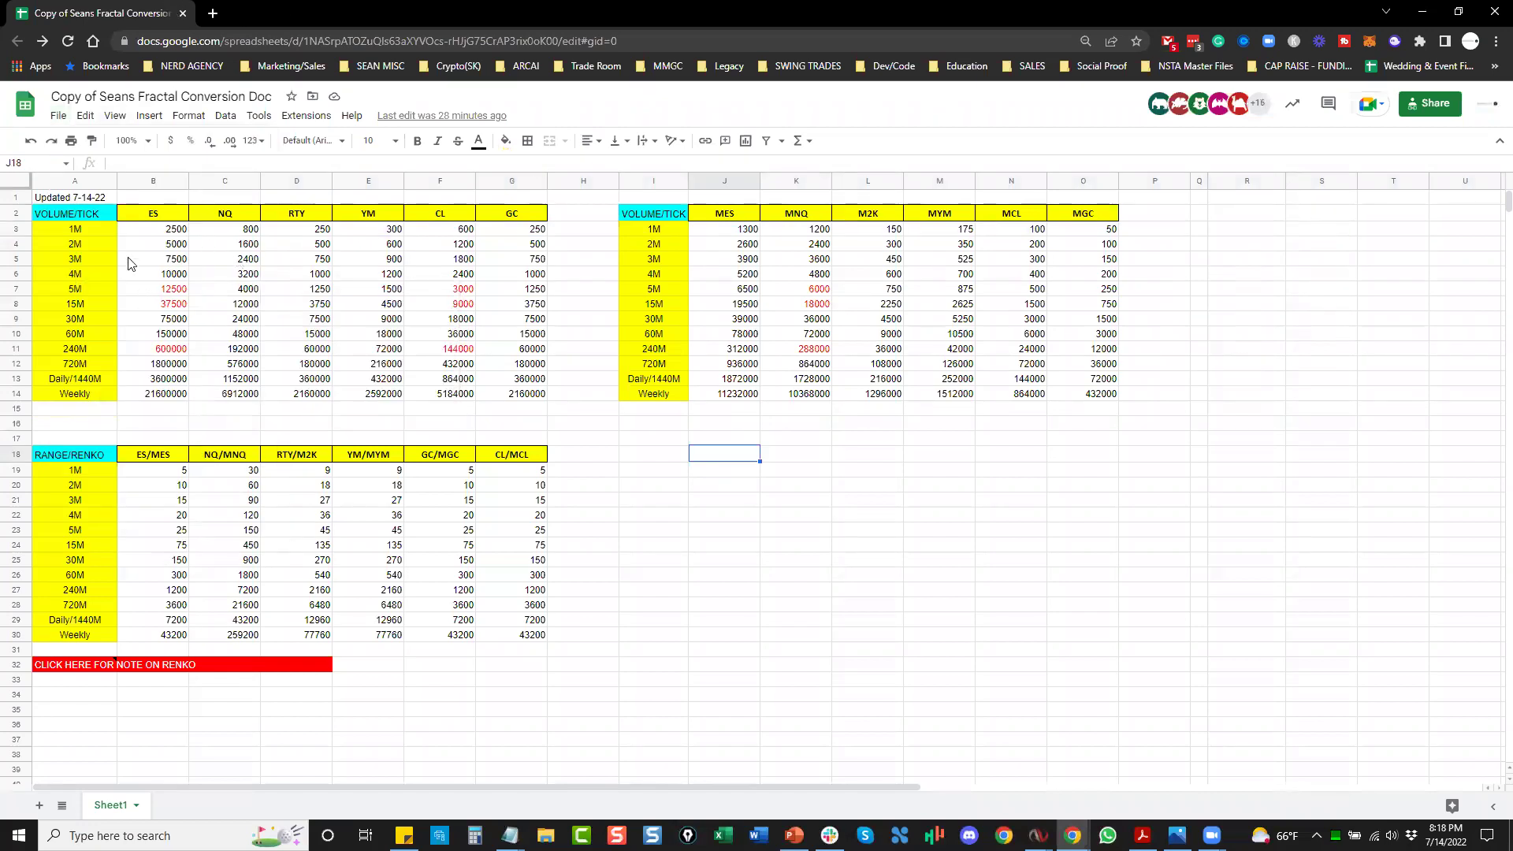
Step: Highlight the 1M base row and examine the ES volume values from 5M to 240M
left_click(16, 228)
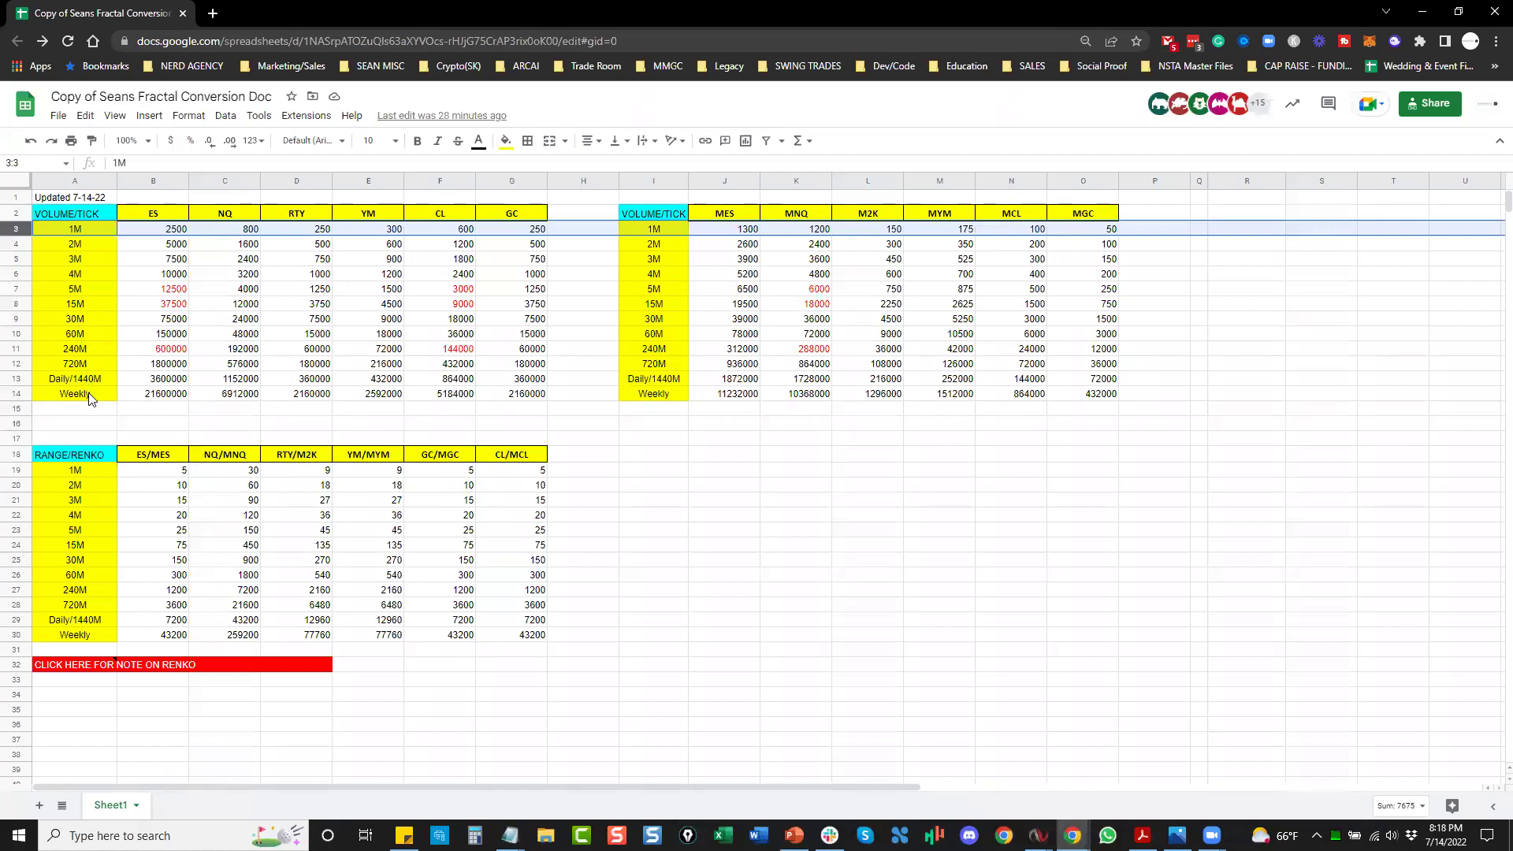
left_click(186, 429)
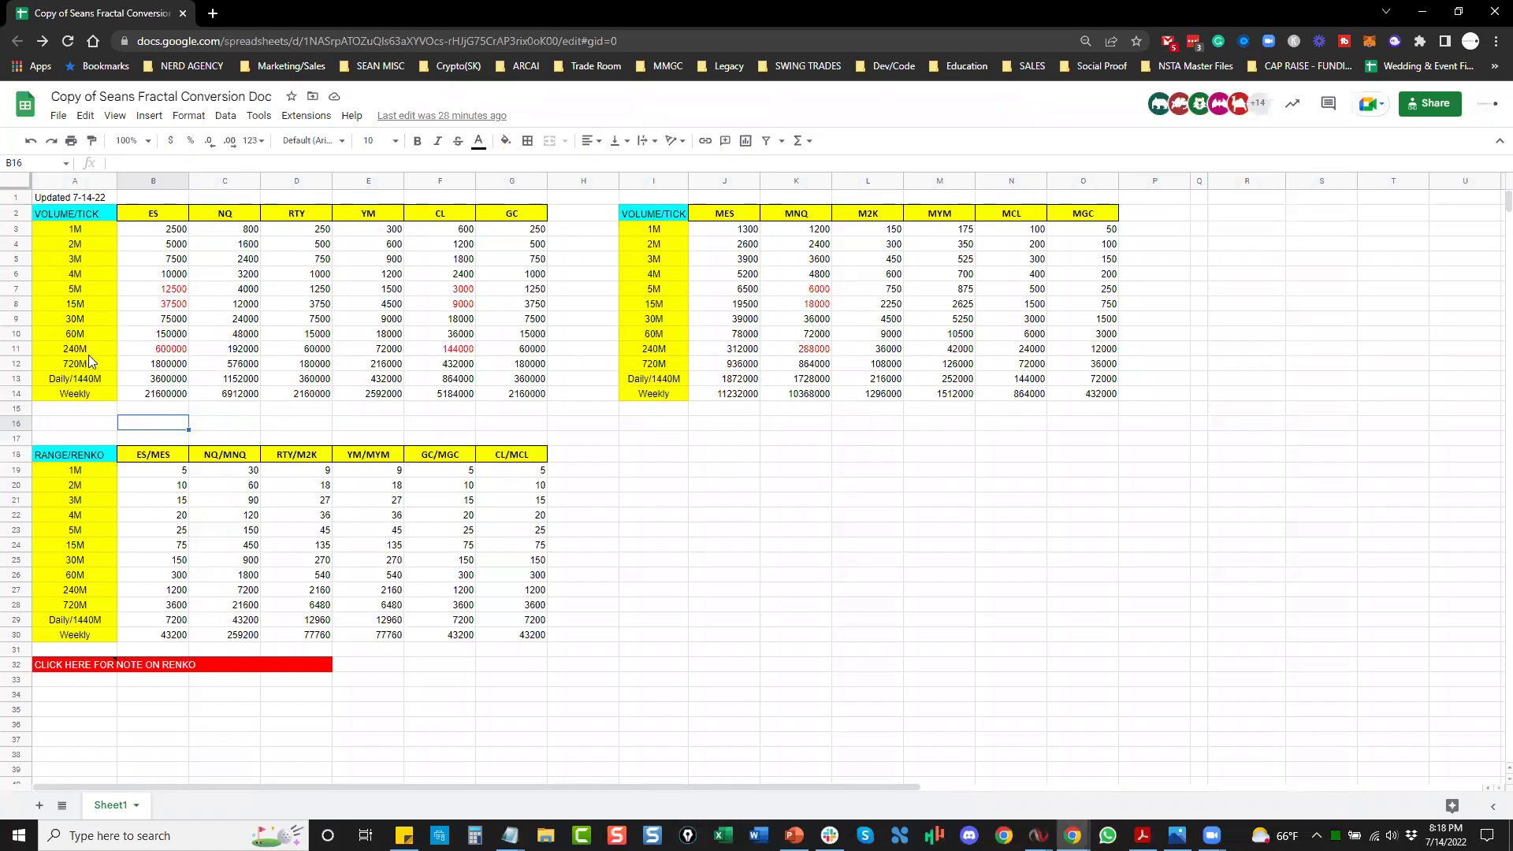
left_click(186, 350)
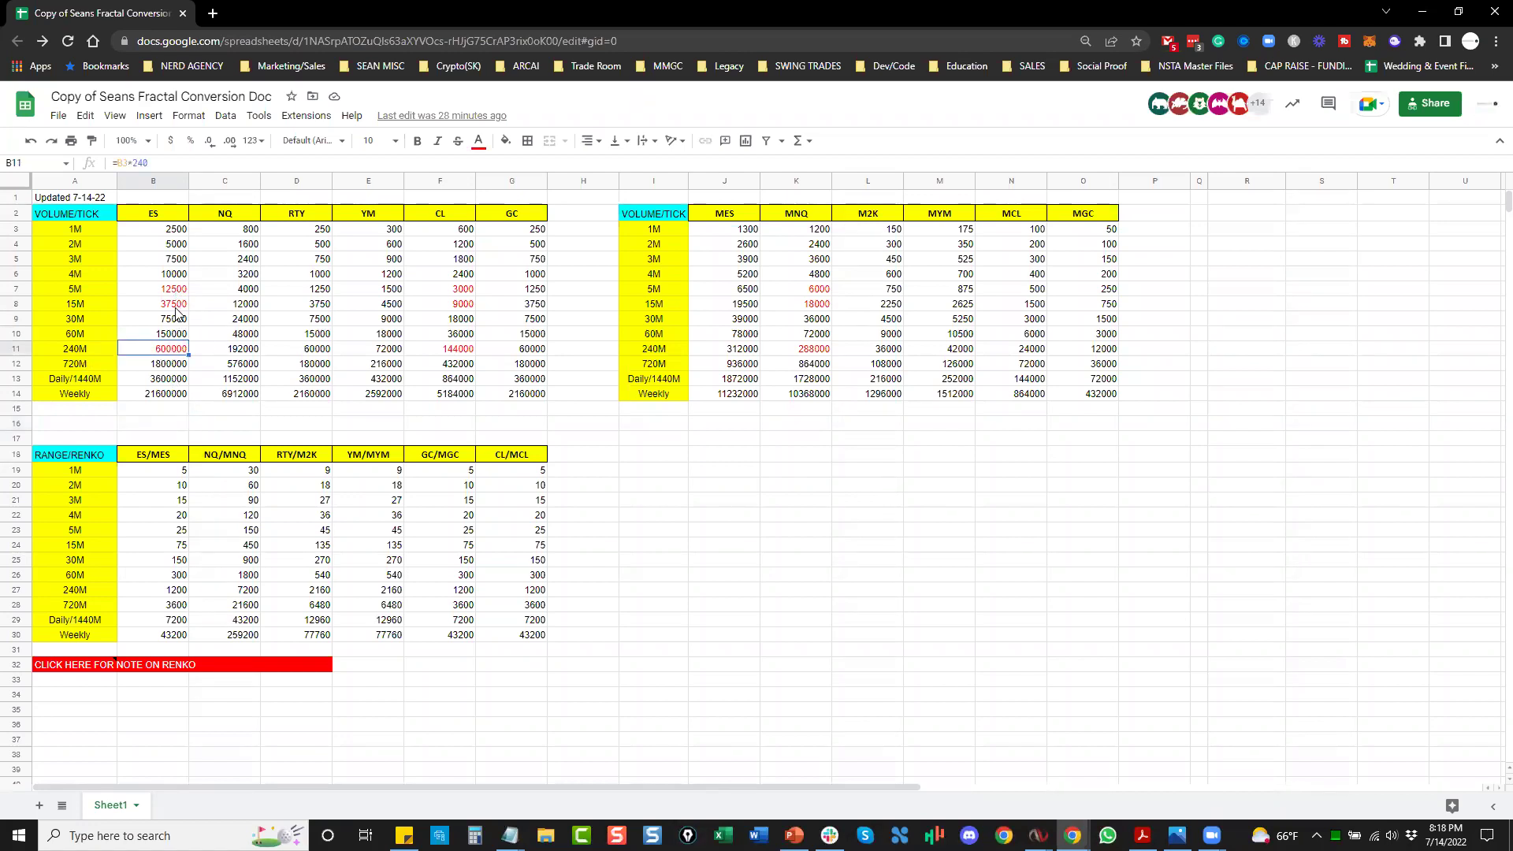
left_click_drag(178, 290, 178, 349)
left_click(1084, 486)
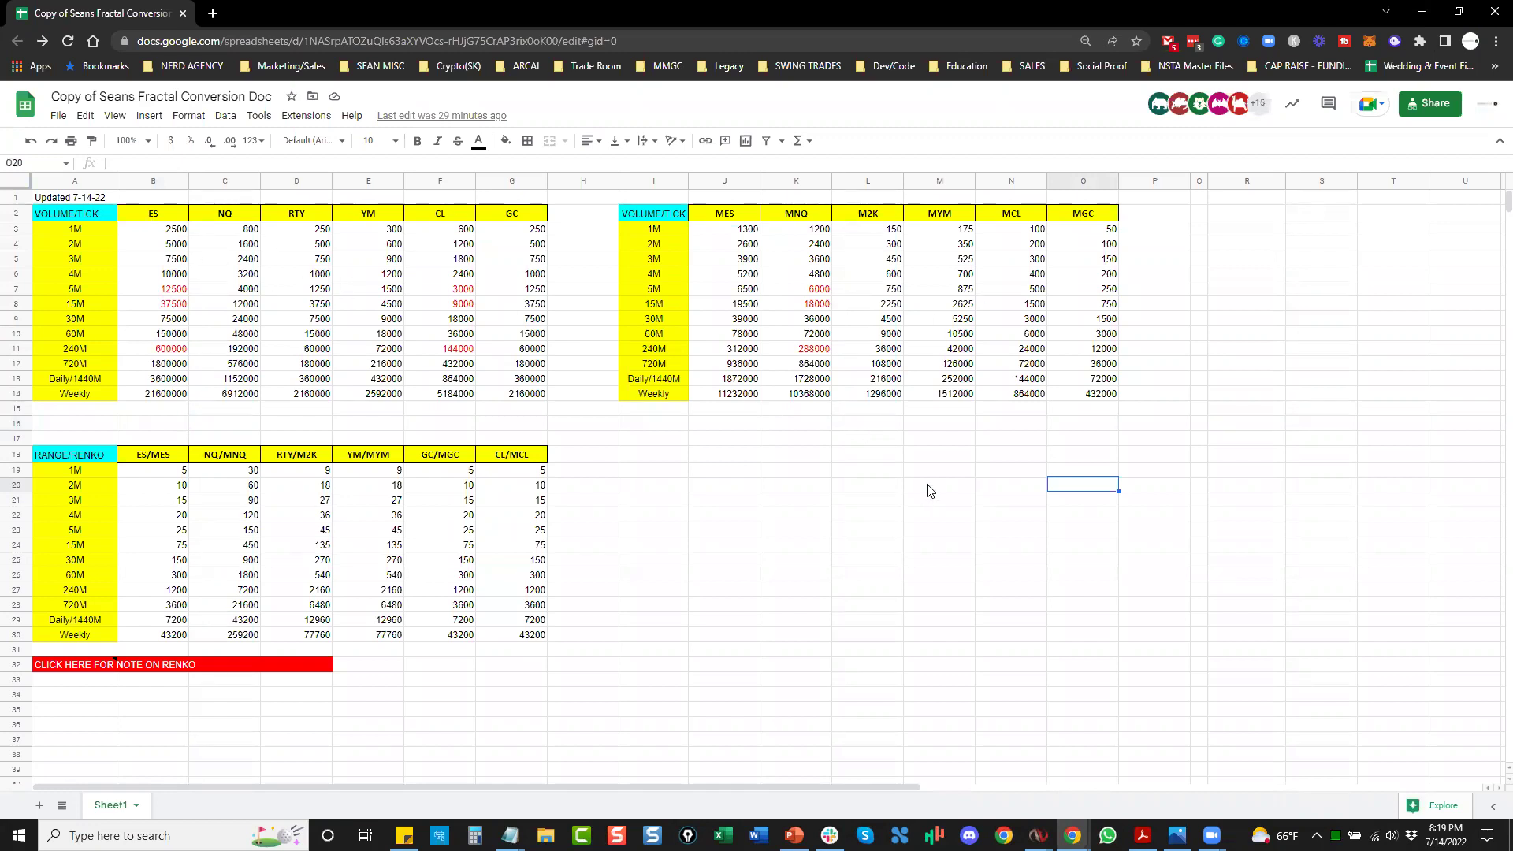
Step: Examine the red-marked volume settings for MNQ, CL and ES between the 5M and 240M rows
left_click(791, 183)
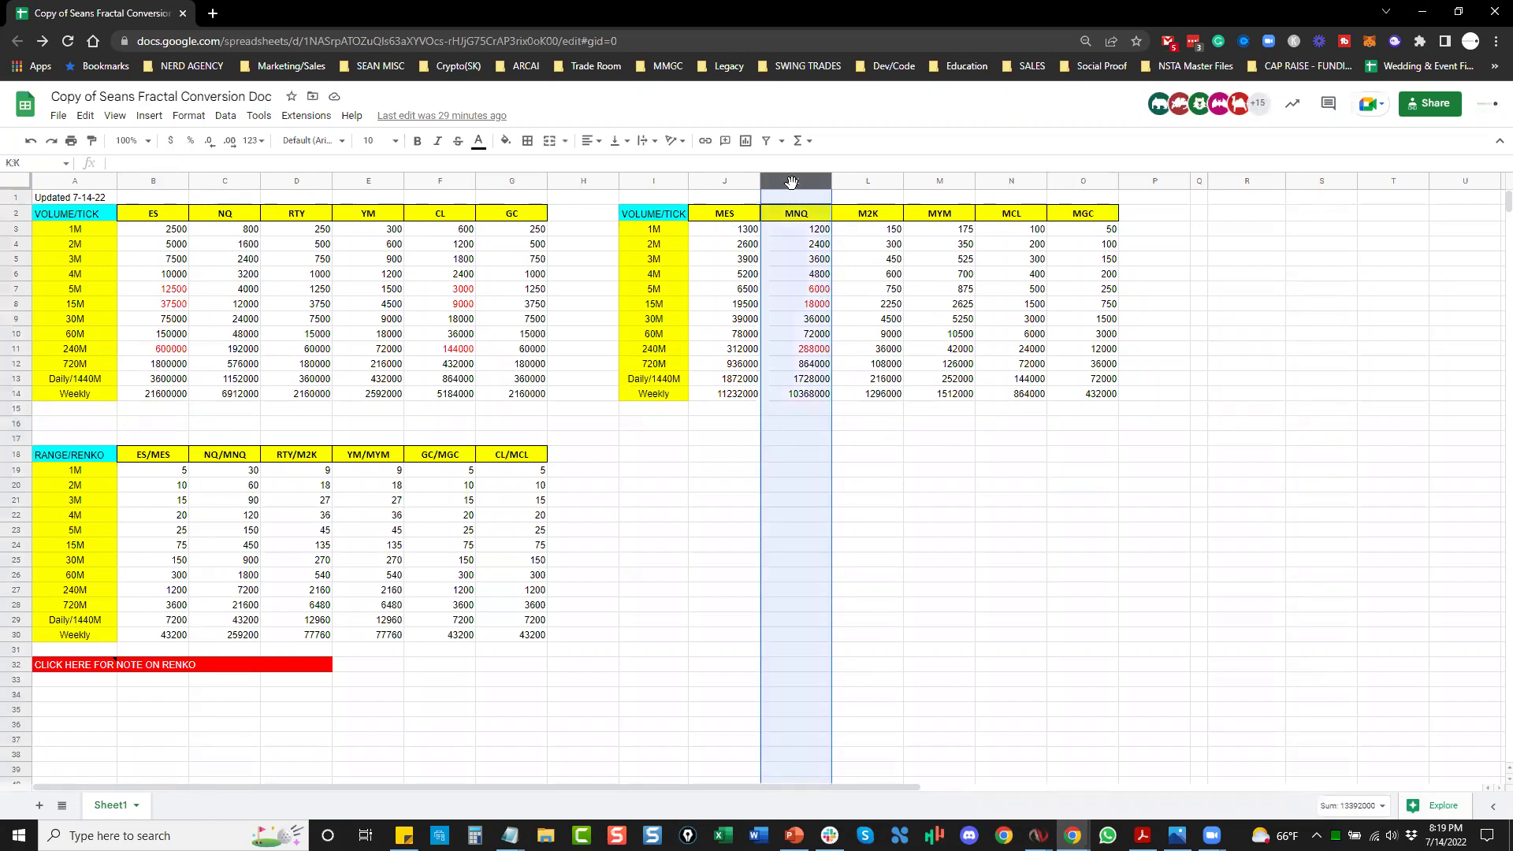
left_click(807, 306)
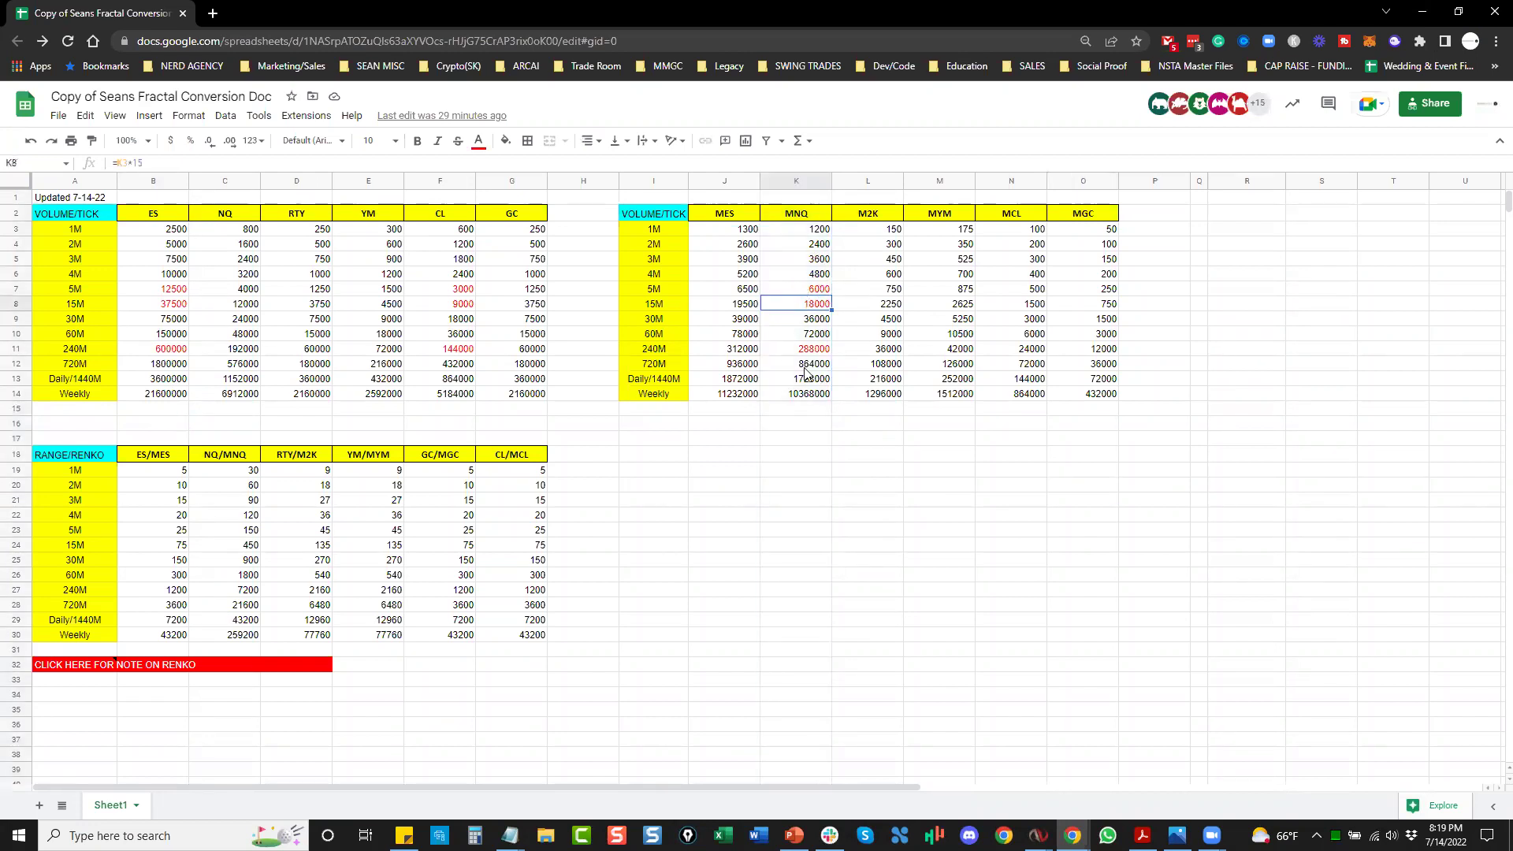
left_click_drag(146, 218, 474, 343)
left_click(474, 343)
left_click_drag(461, 292, 464, 351)
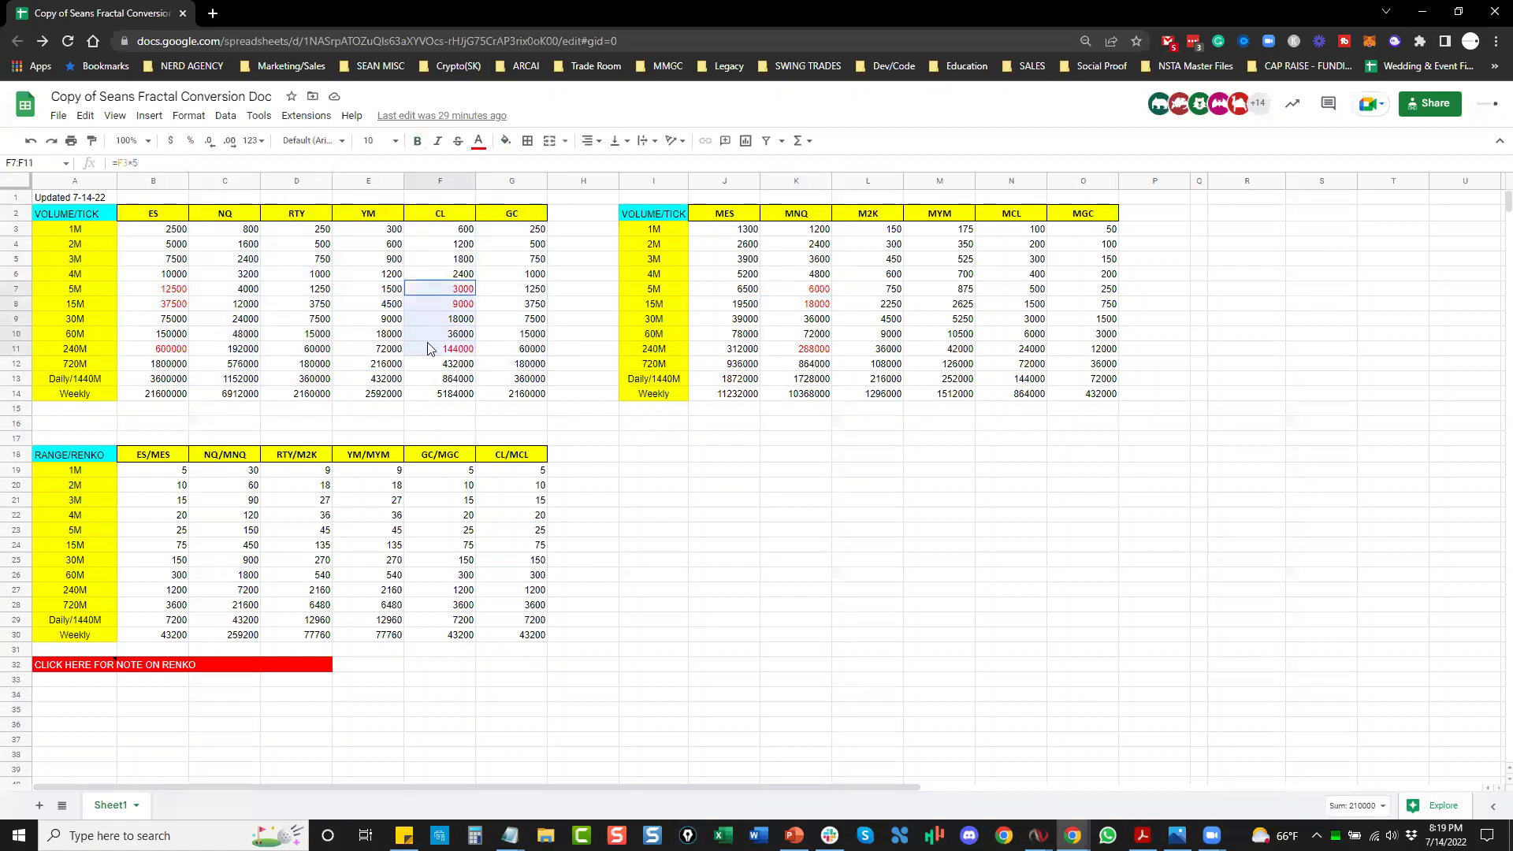
left_click_drag(175, 292, 174, 352)
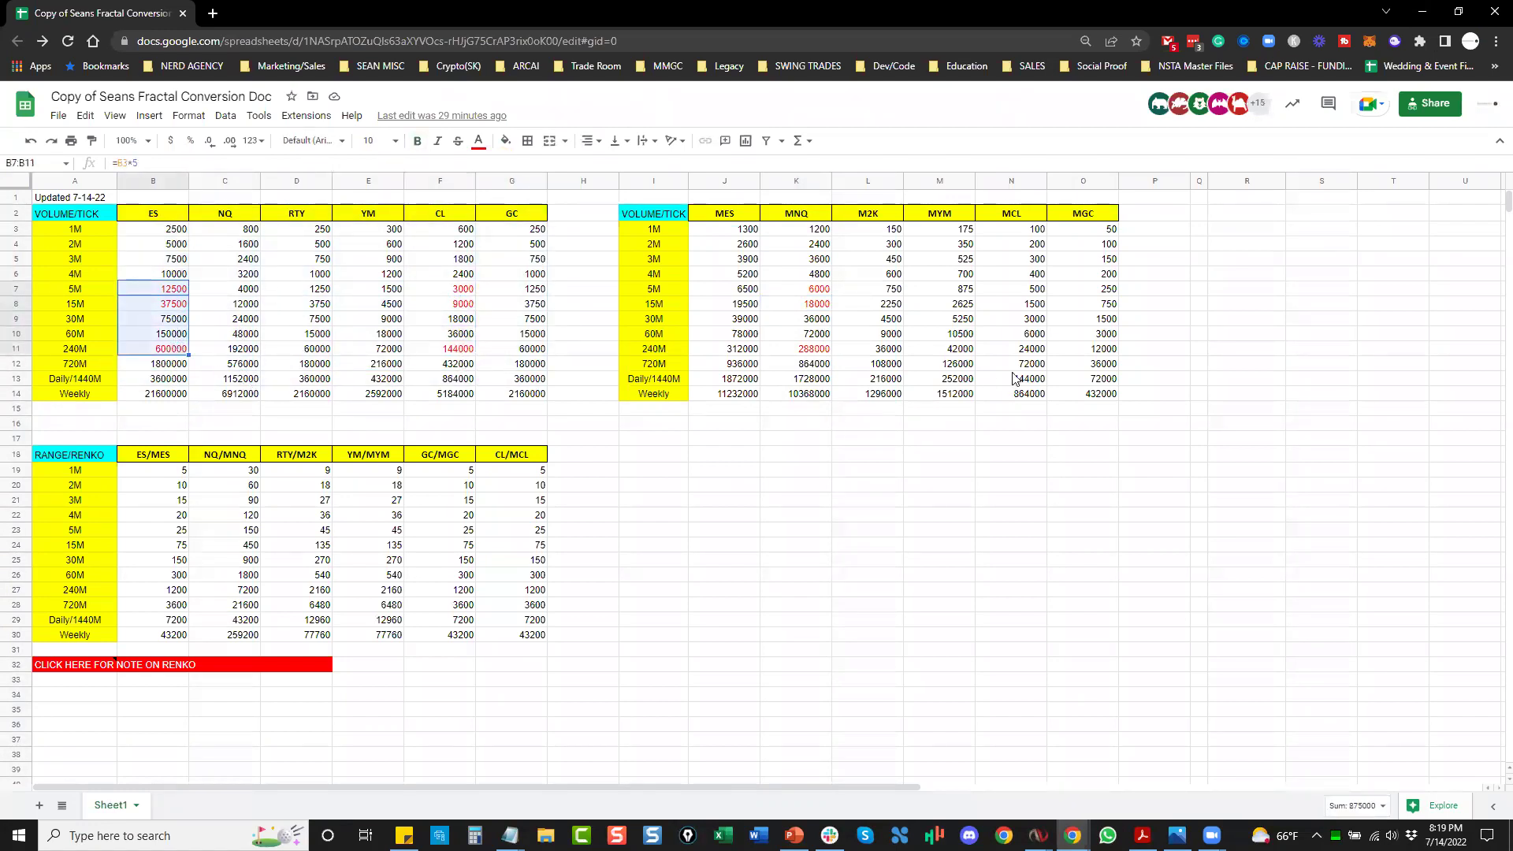
Step: Return to NinjaTrader, widen the futures Market Analyzer over the ES chart and mark the ES 09-22 daily volume with a yellow line
left_click(1418, 14)
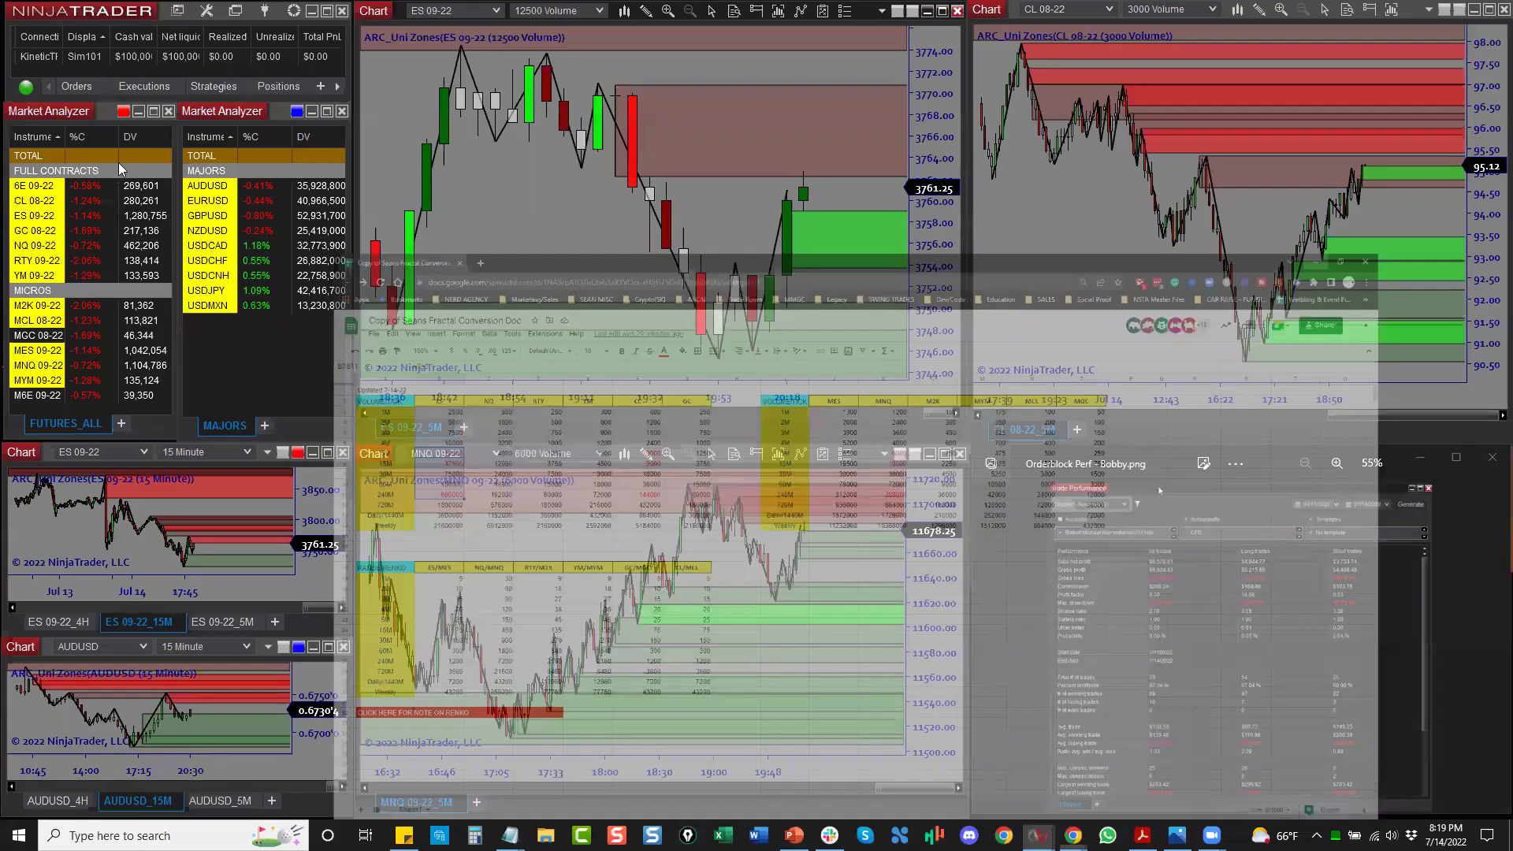
left_click_drag(174, 170, 480, 189)
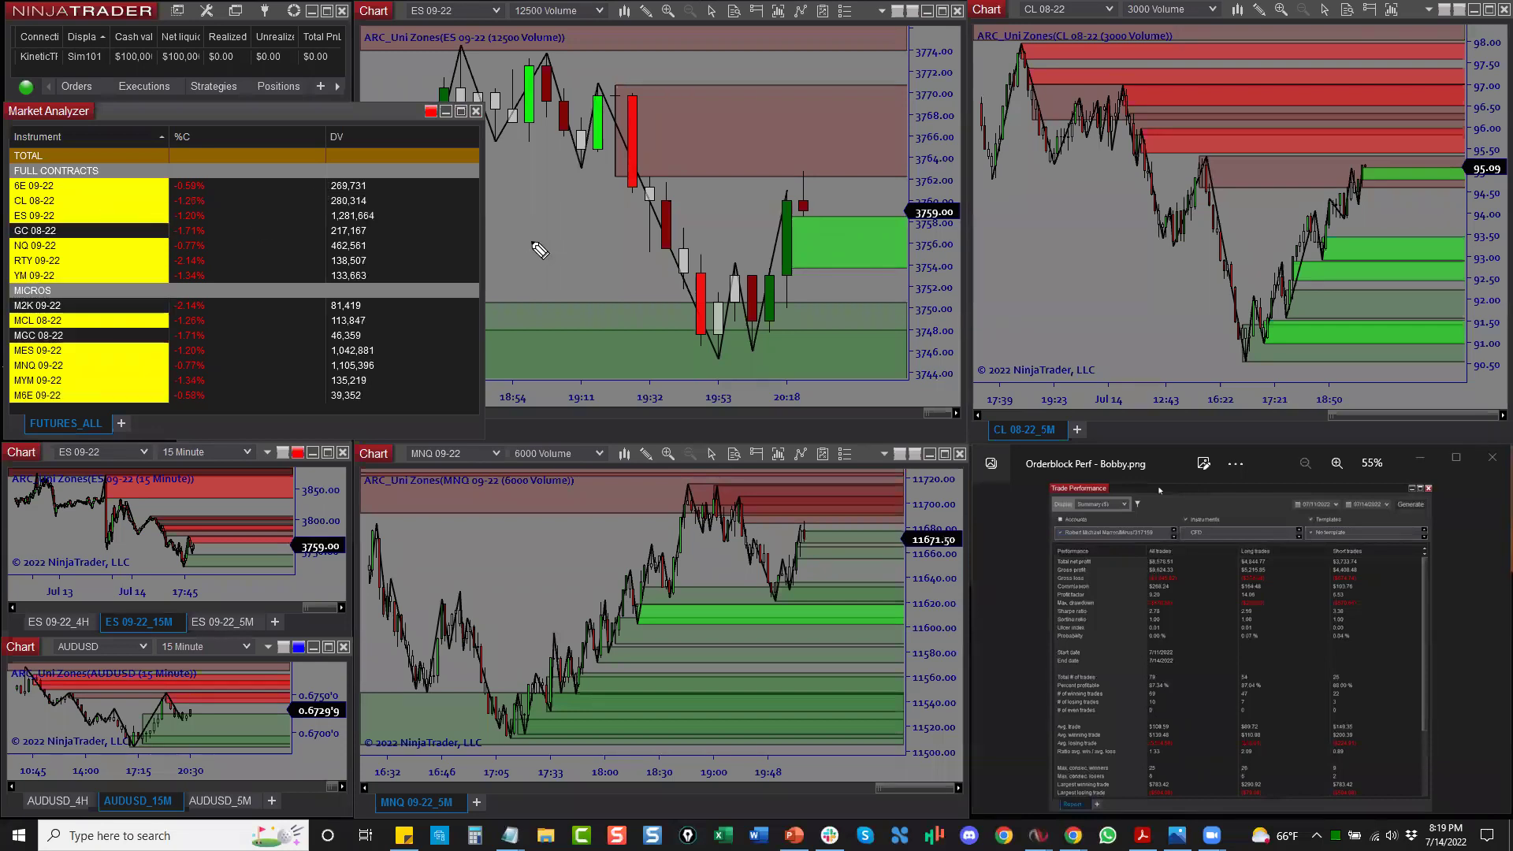
left_click_drag(381, 214, 431, 215)
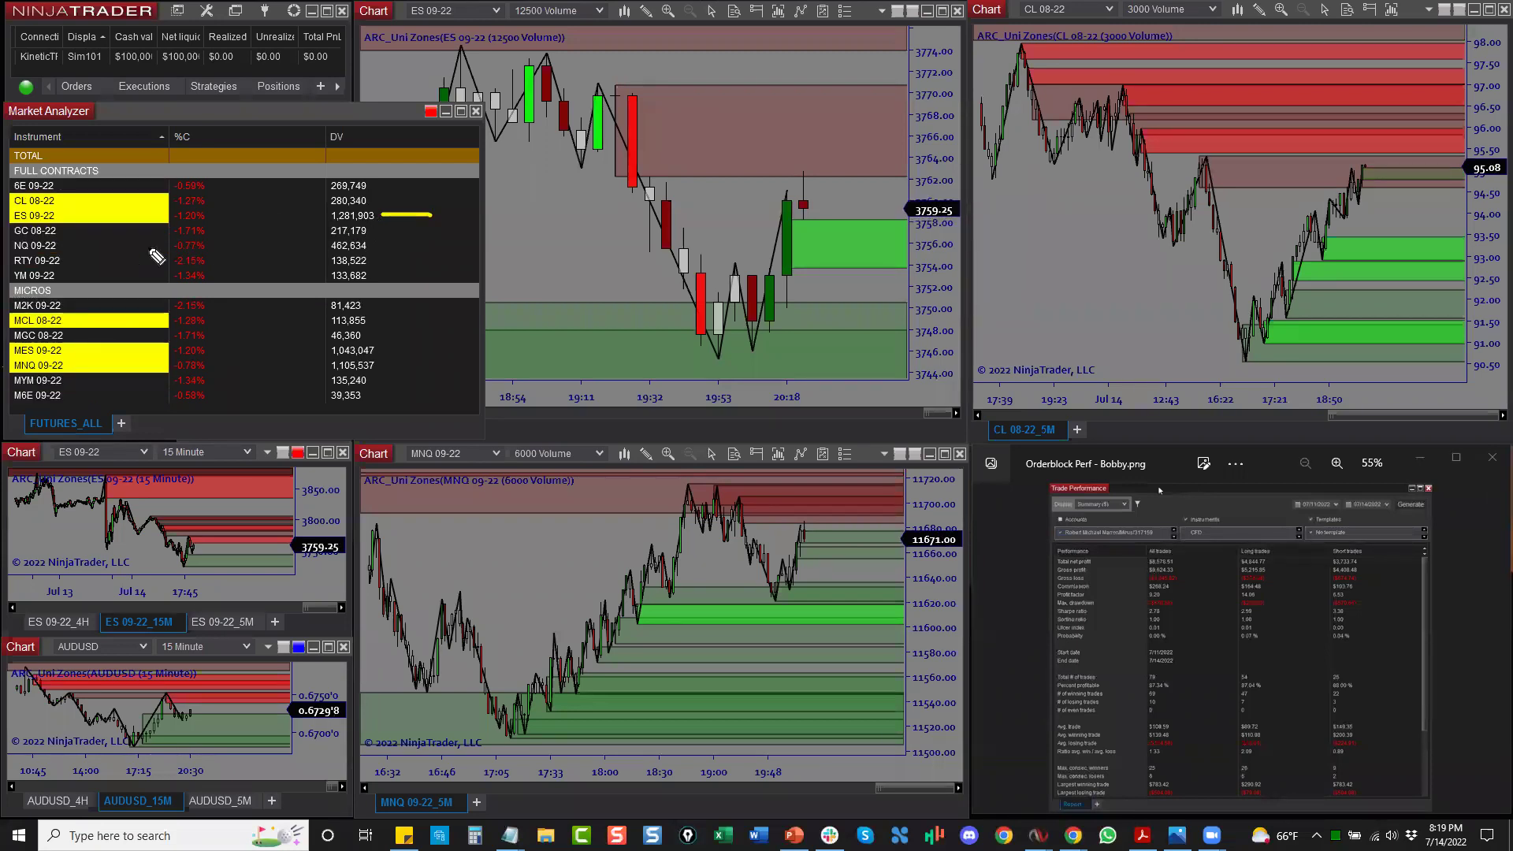
Step: Mark the NQ, MNQ, MES, CL and MCL daily volumes in the futures Market Analyzer with yellow lines, and erase all the markings
mouse_move(378, 250)
left_mouse_down()
mouse_move(414, 249)
mouse_move(398, 251)
left_mouse_up()
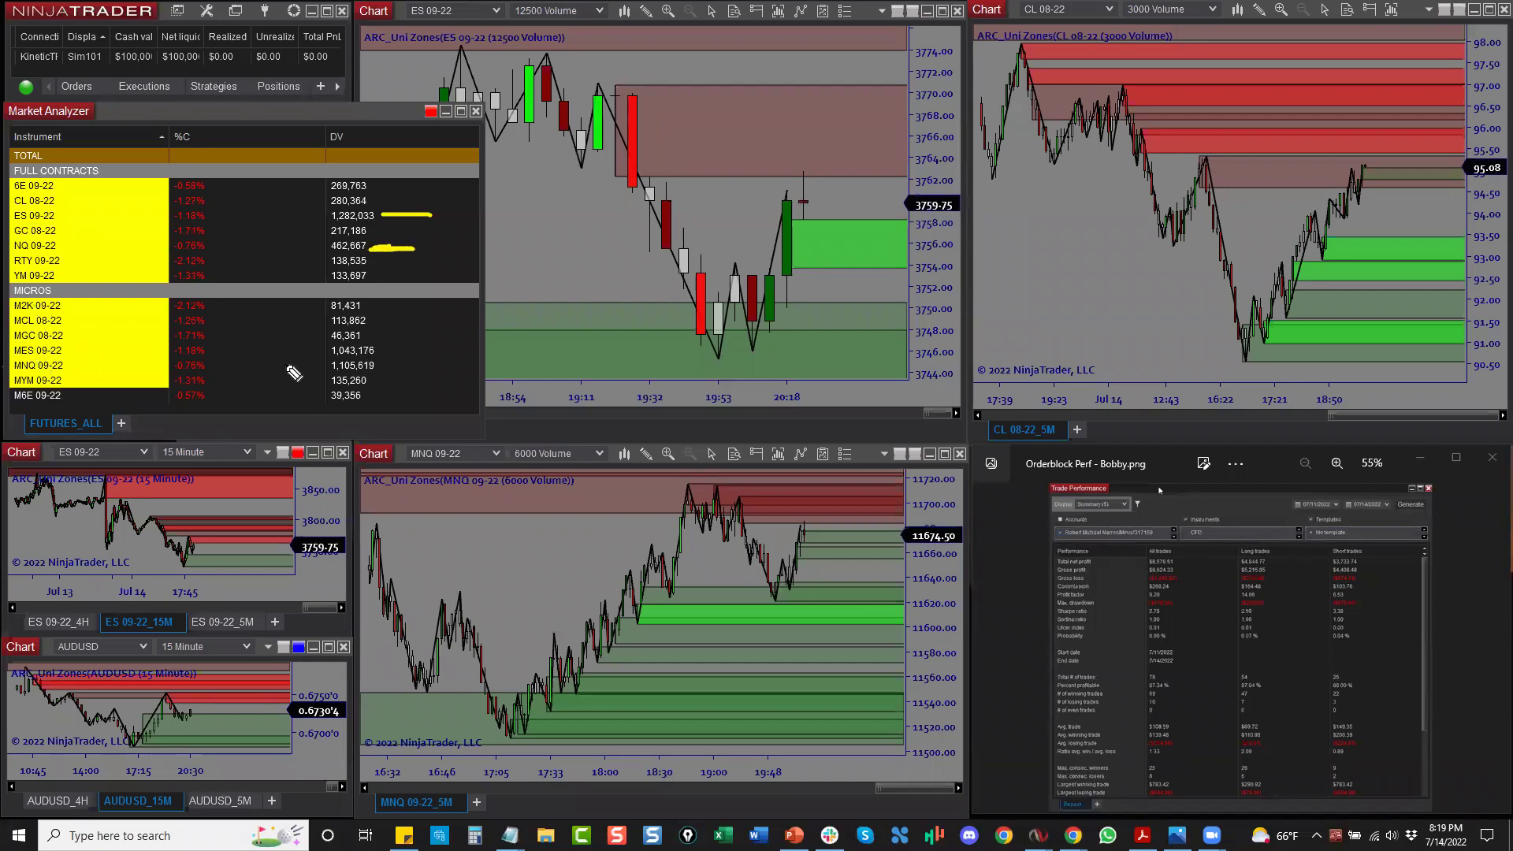
left_click_drag(378, 366, 423, 375)
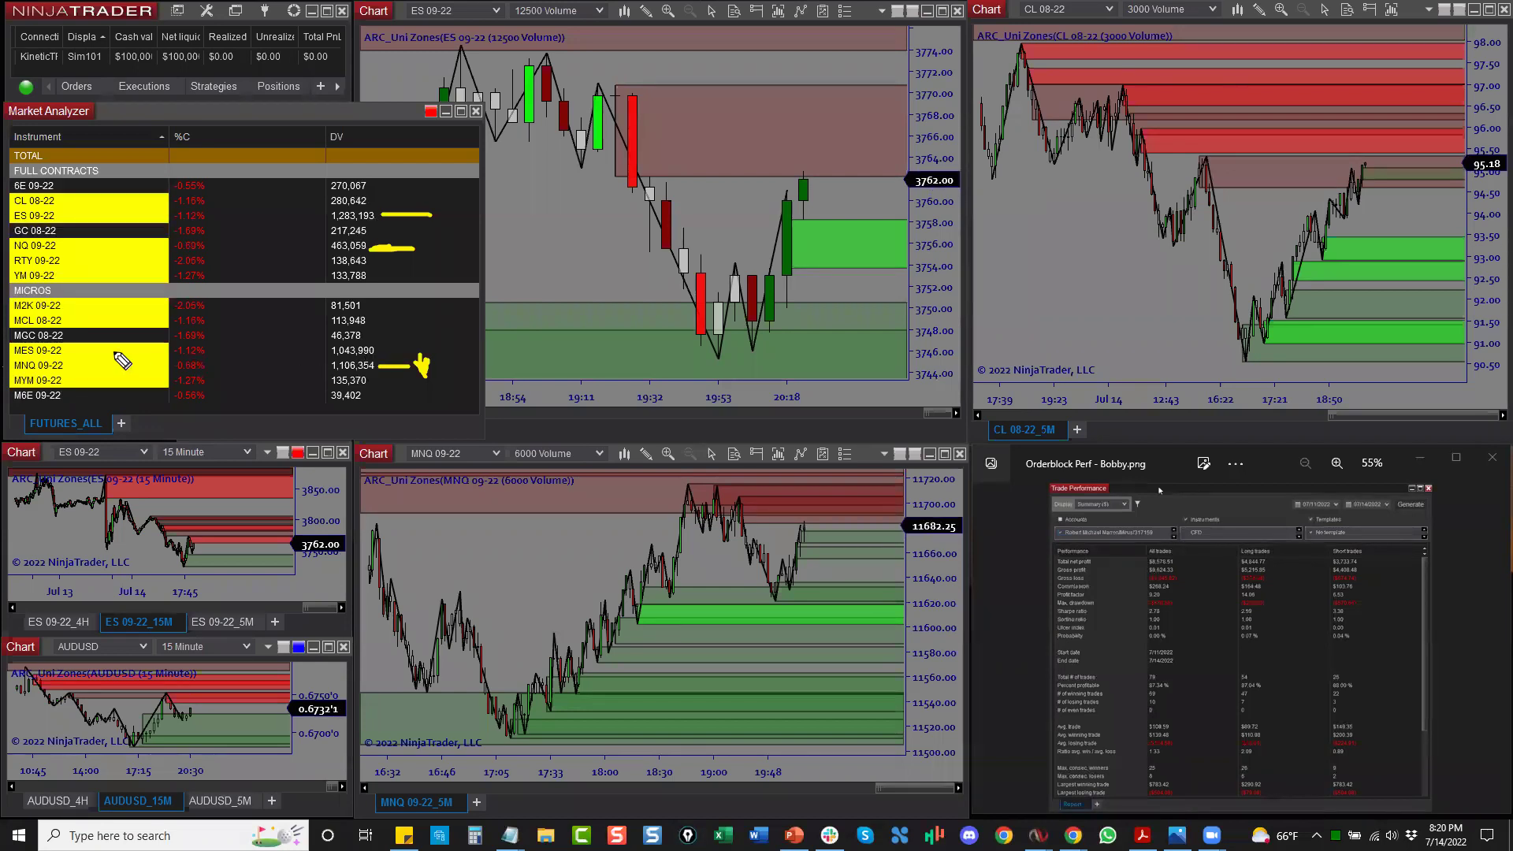
left_click_drag(408, 352, 382, 347)
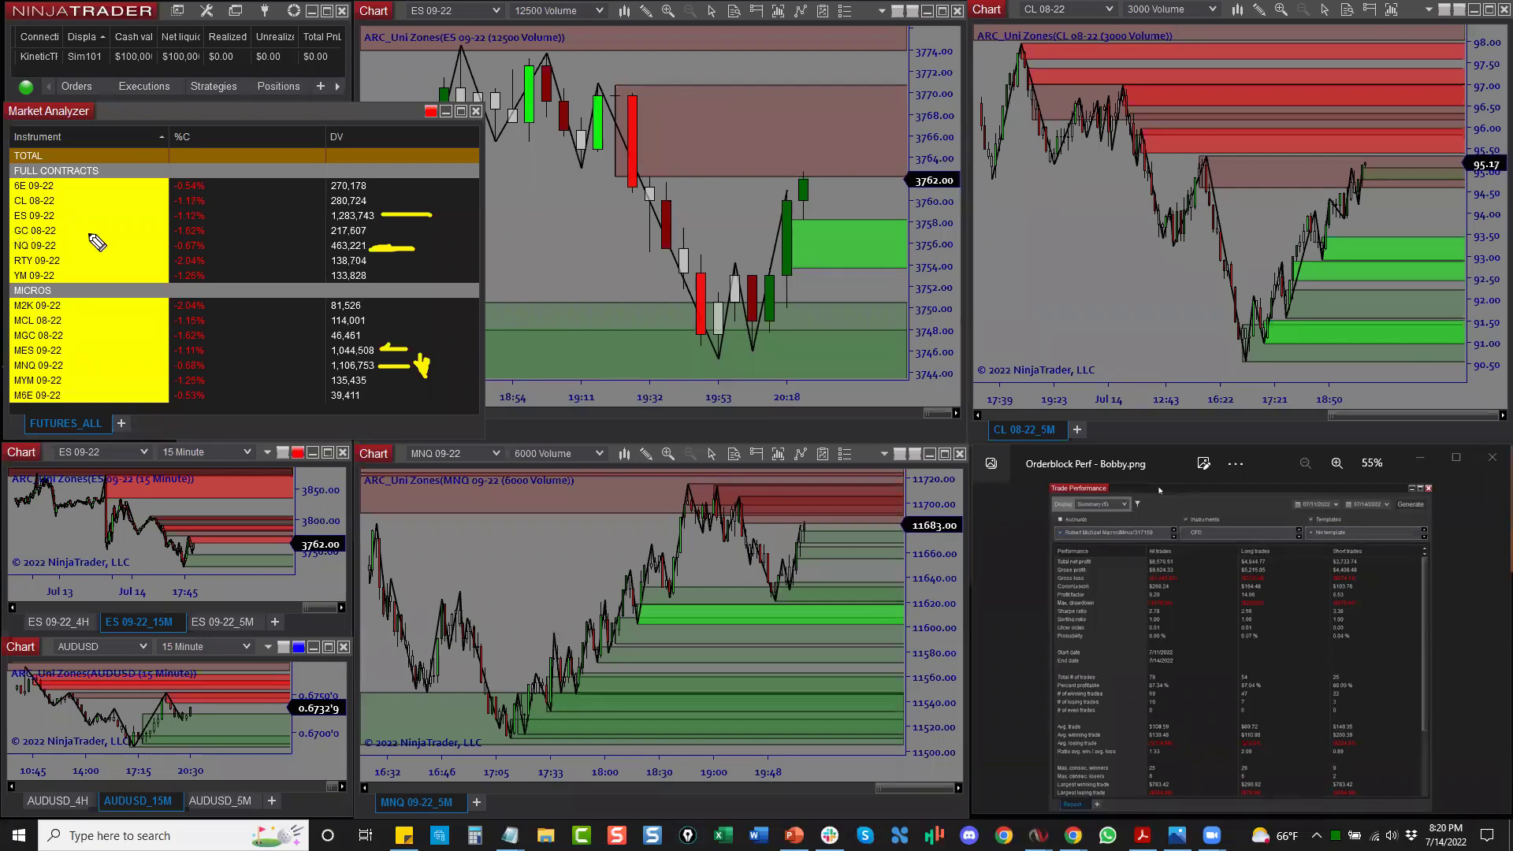
mouse_move(398, 202)
left_mouse_down()
mouse_move(372, 201)
mouse_move(403, 205)
left_mouse_up()
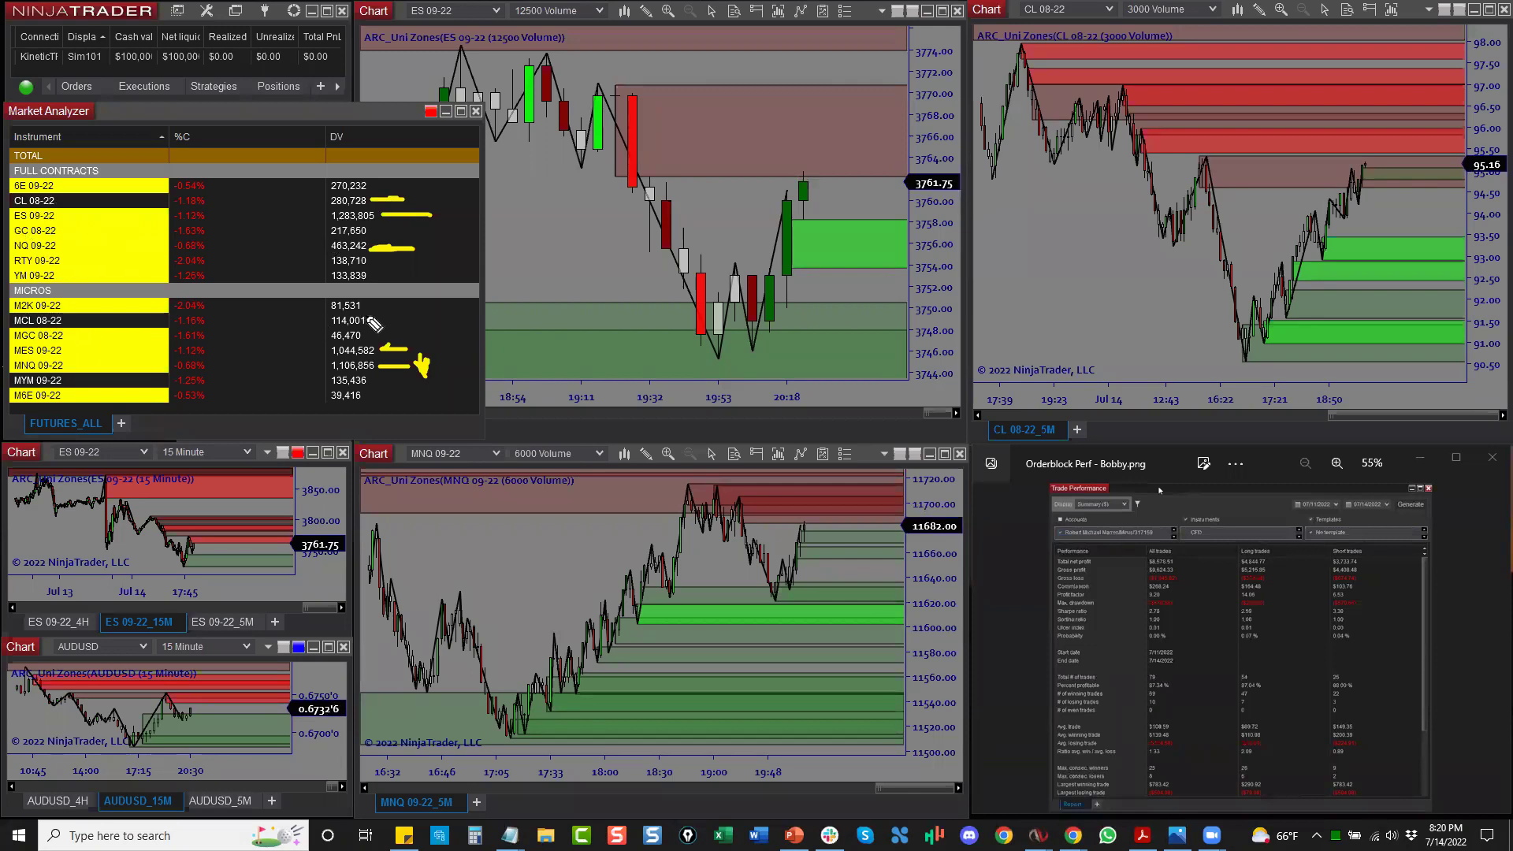
left_click_drag(370, 321, 392, 321)
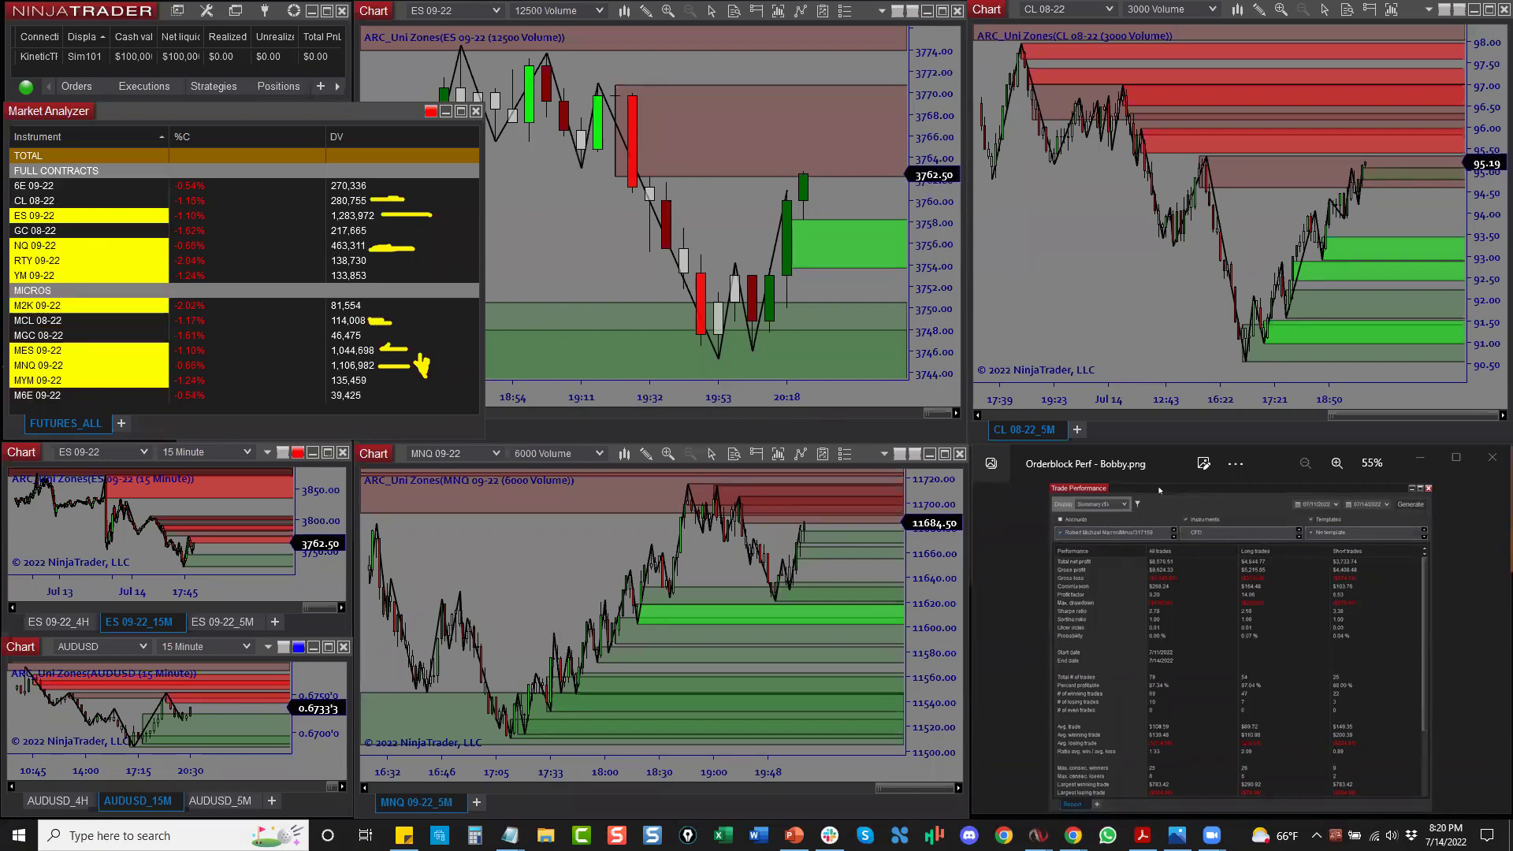
key("e")
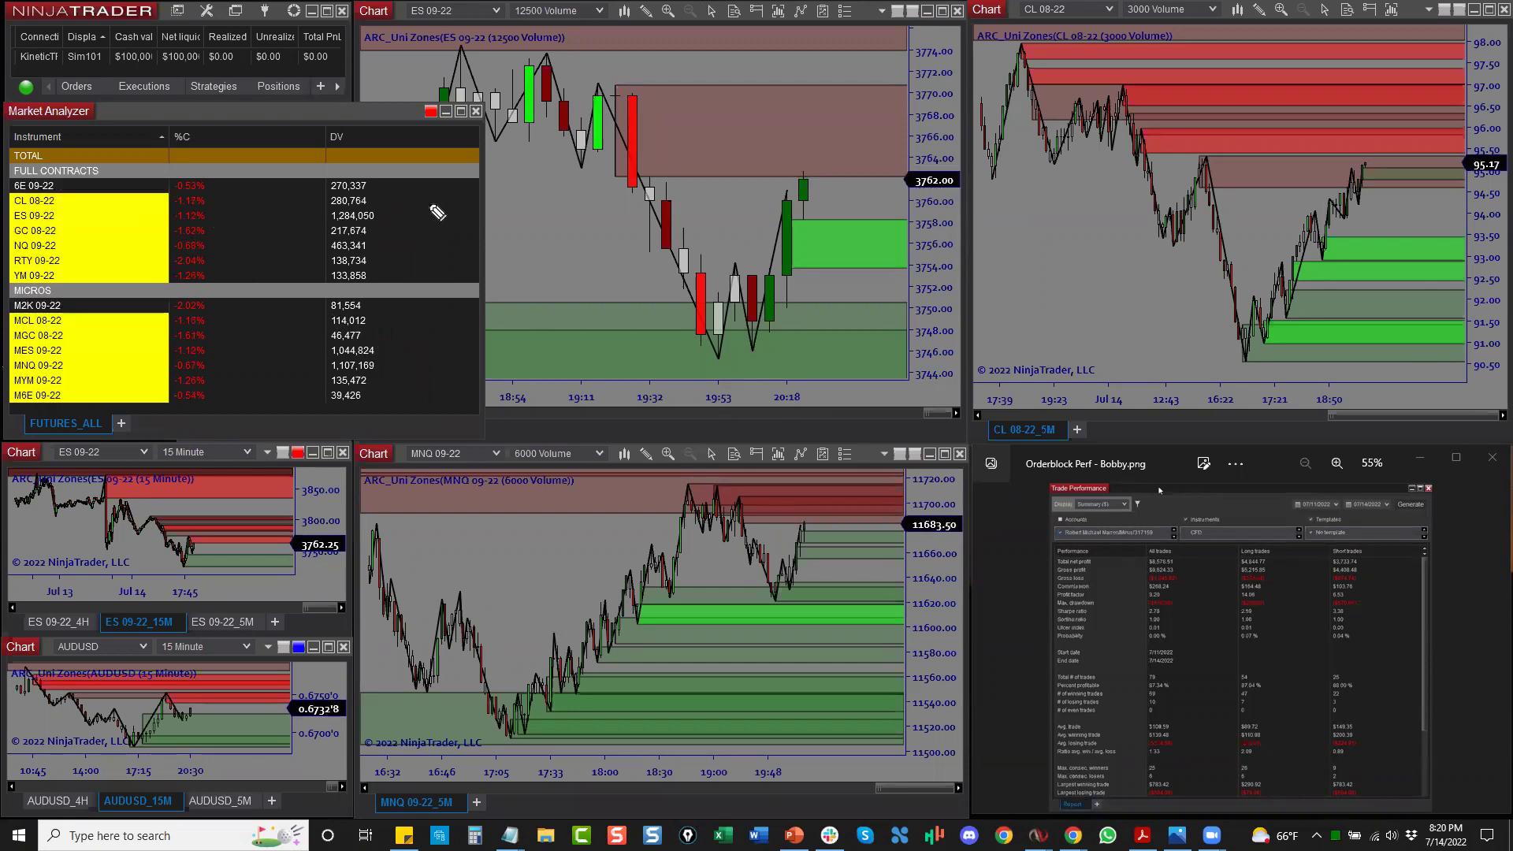
Step: Underline the CL 08-22 daily volume, clear the line, and narrow the futures Market Analyzer to uncover the MAJORS analyzer beside it
left_click_drag(372, 201, 407, 201)
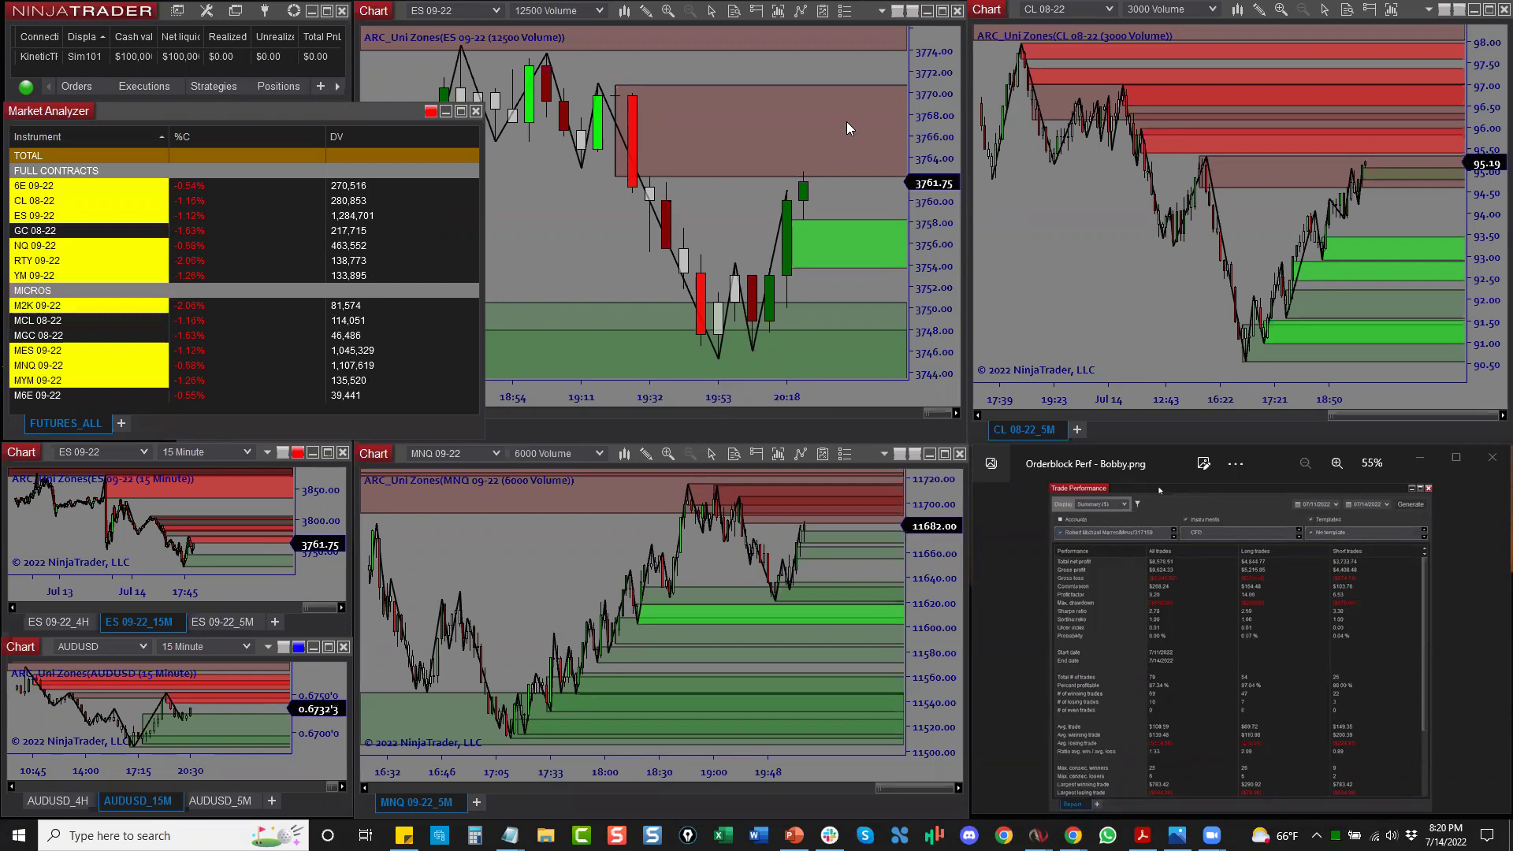
left_click_drag(483, 220, 155, 238)
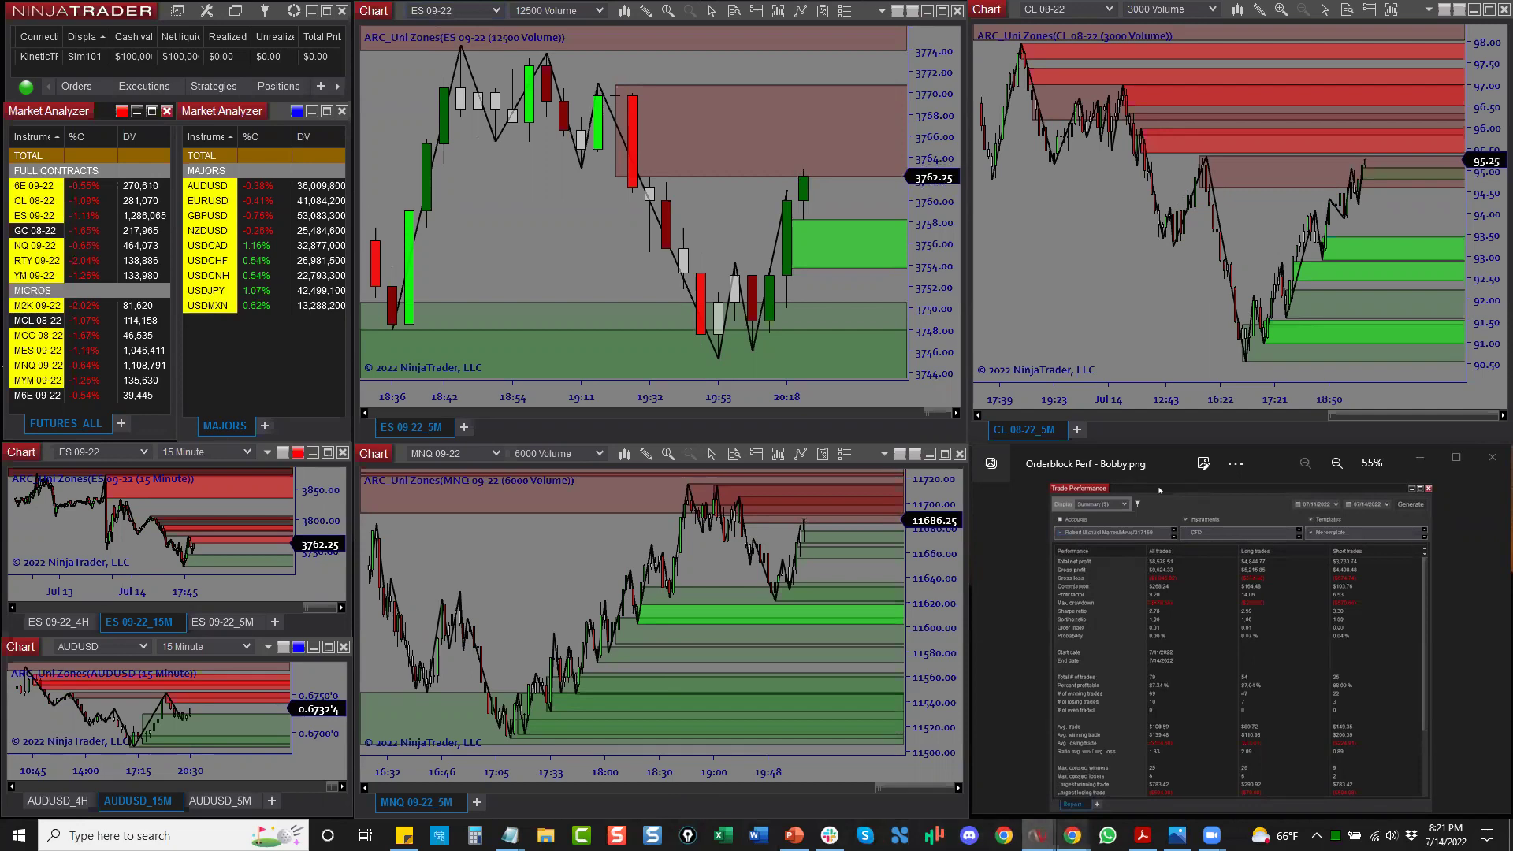
Step: Switch to the fractal conversion spreadsheet in Chrome and highlight the 5M row across the volume tables
mouse_move(1073, 835)
left_click(1158, 764)
left_click(328, 351)
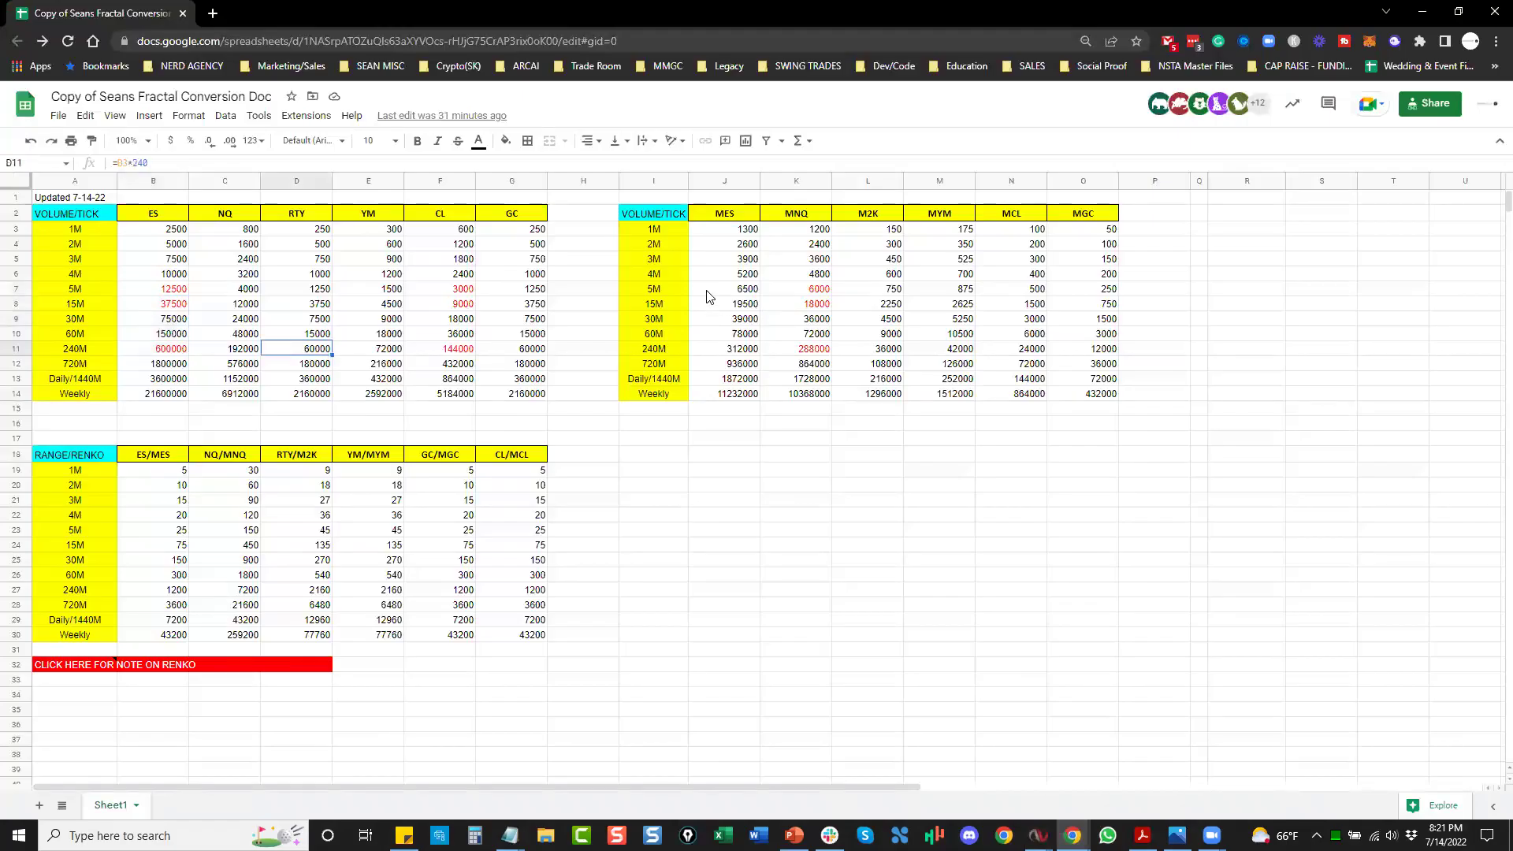
left_click(8, 290)
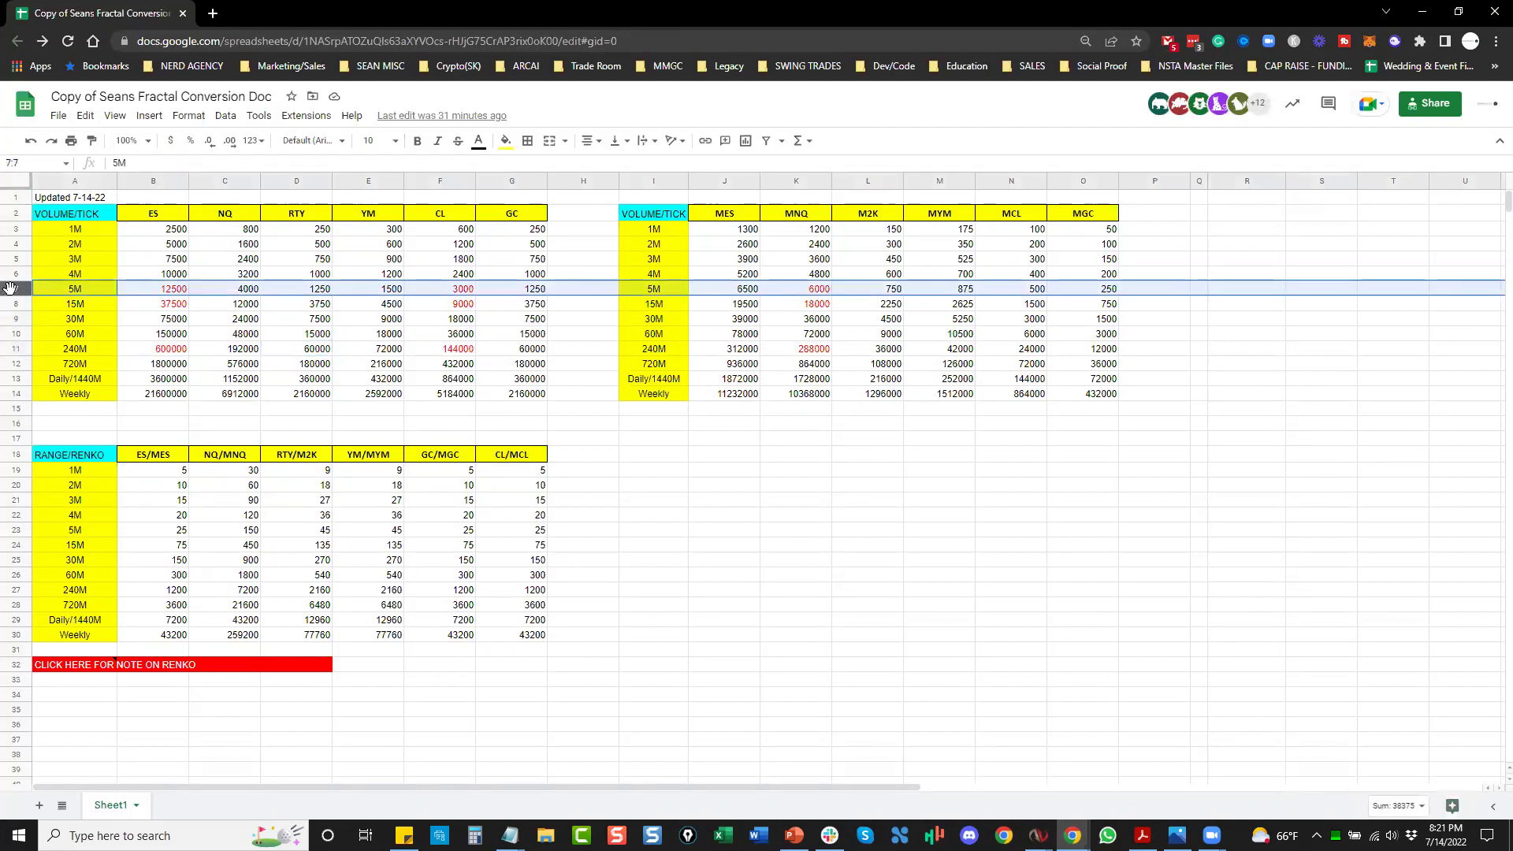
Step: Compare the 1M base values of MES and ES, and highlight the ES volume column from its header to the Weekly row
left_click(753, 277)
left_click(731, 231)
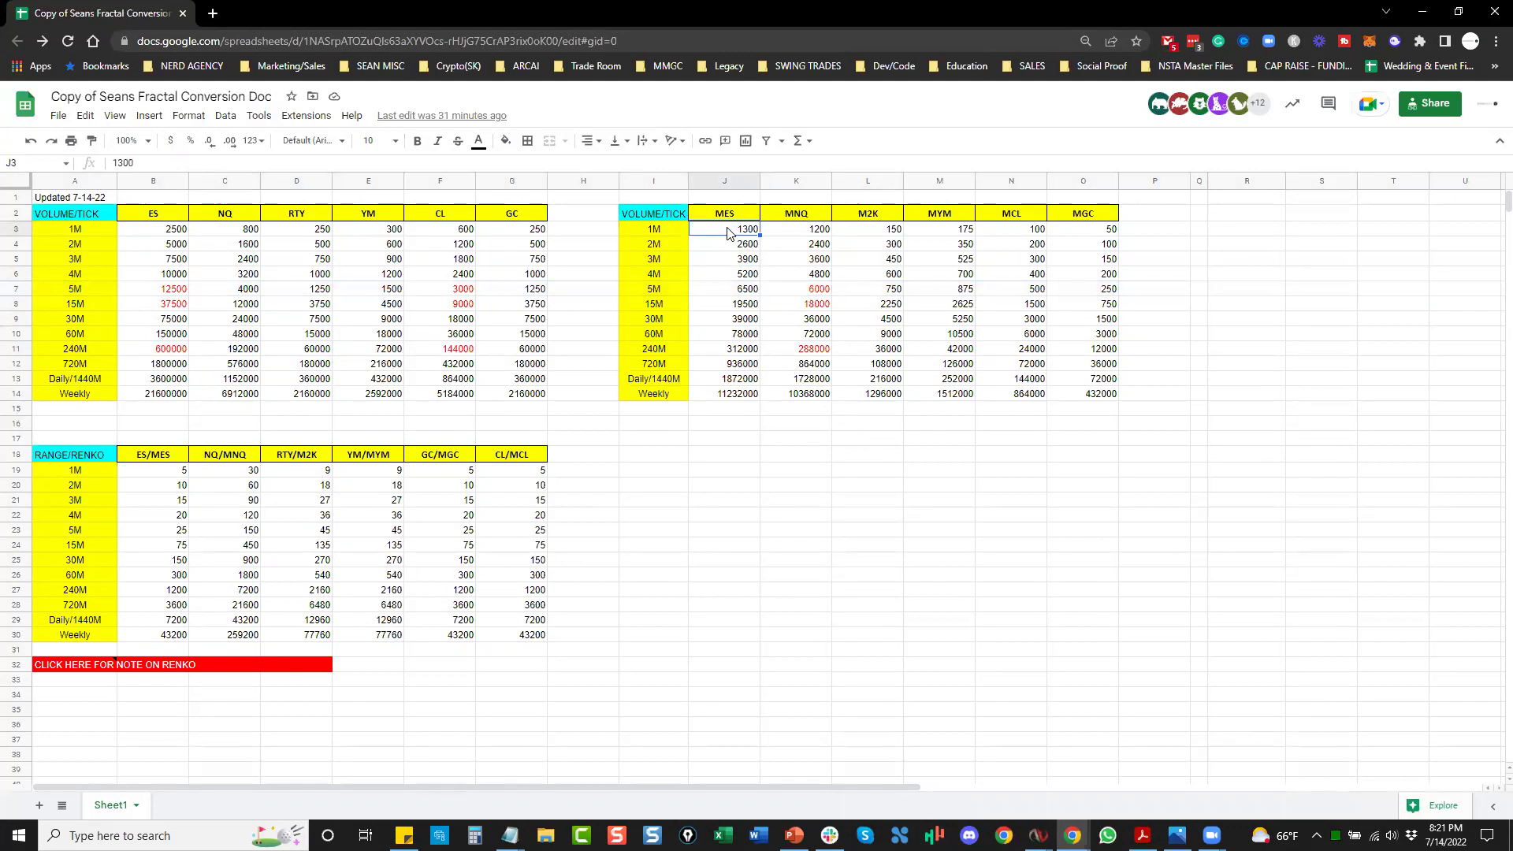
left_click(145, 237)
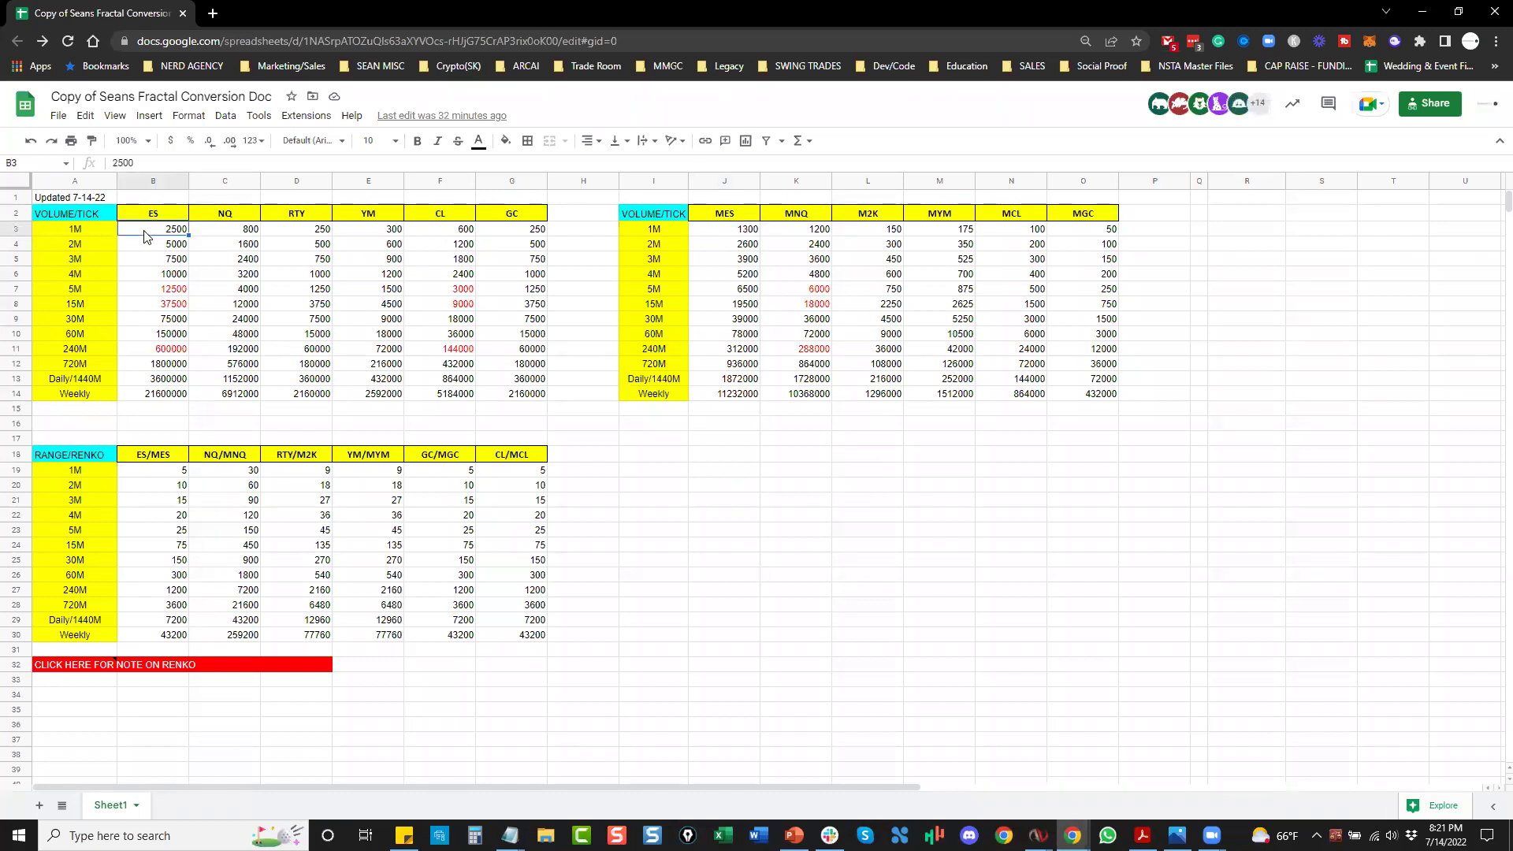
left_click(741, 232)
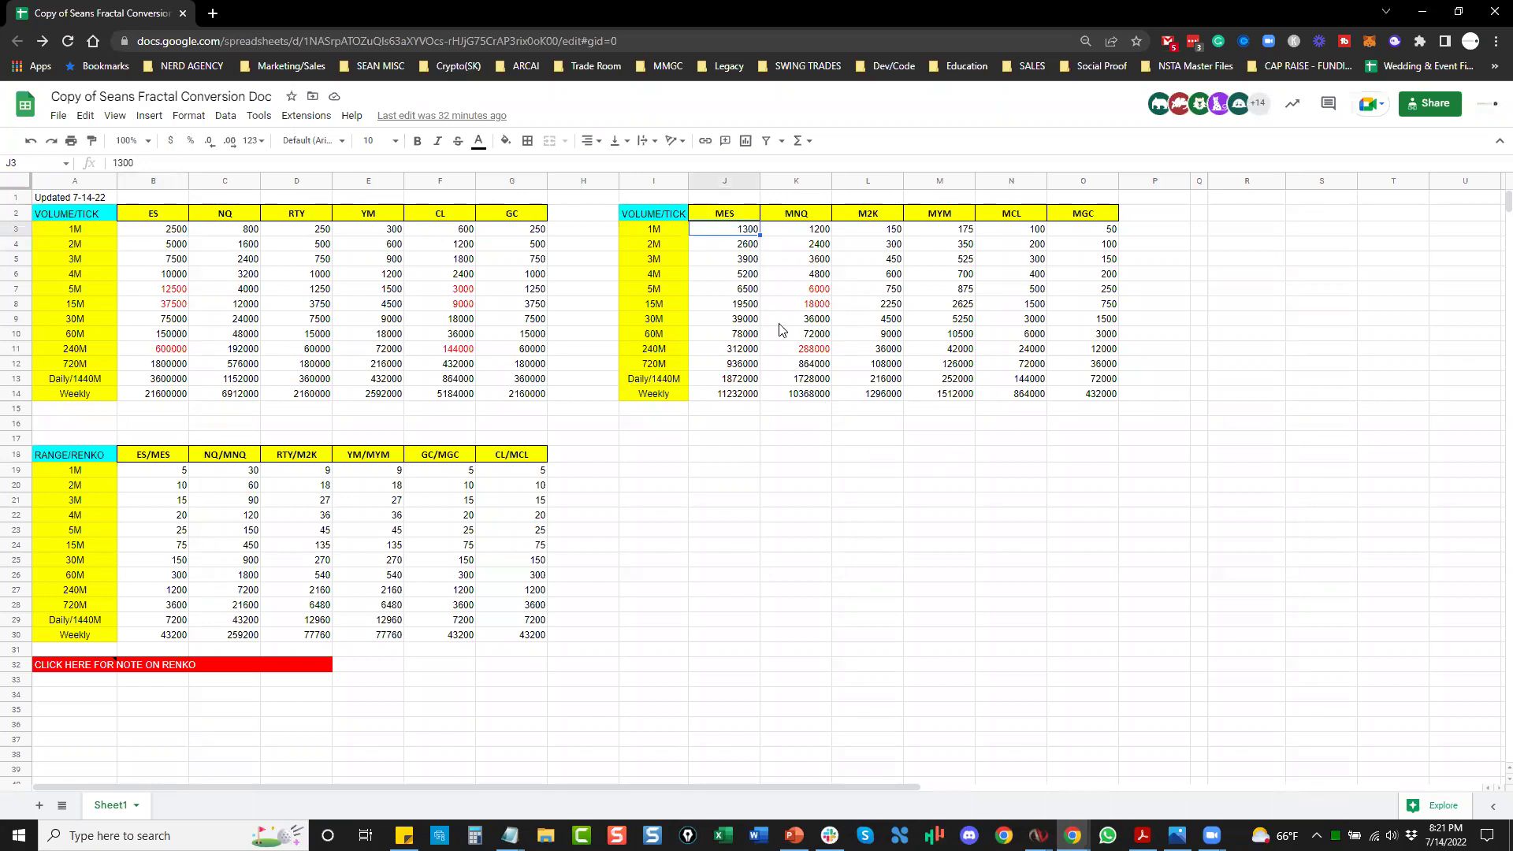
left_click_drag(161, 215, 161, 393)
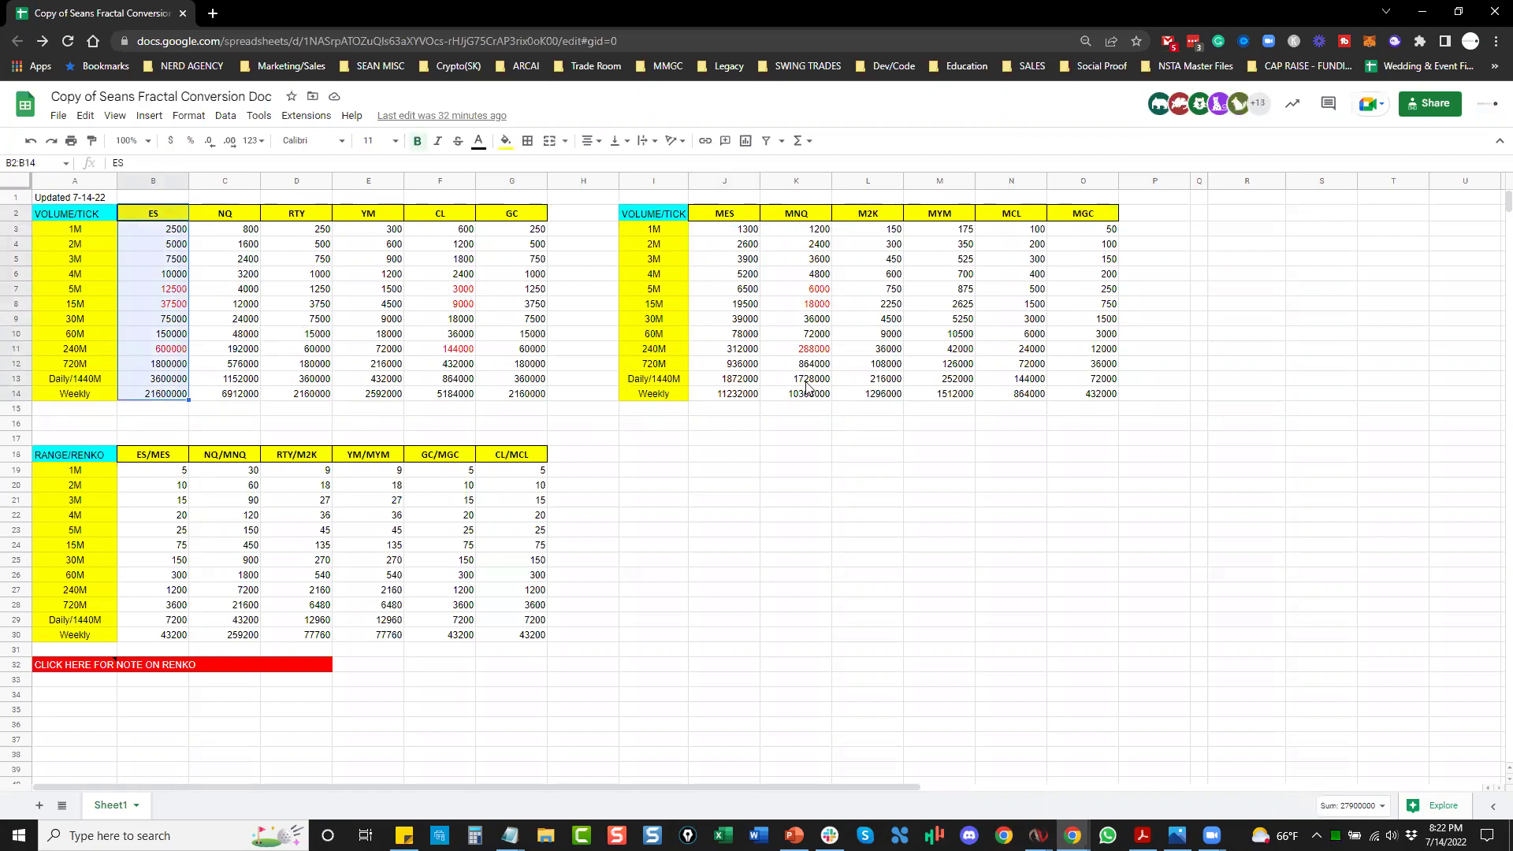
Step: Return to NinjaTrader, minimize the trade performance image, and extend the CL 08-22 chart down to the taskbar
left_click(1422, 11)
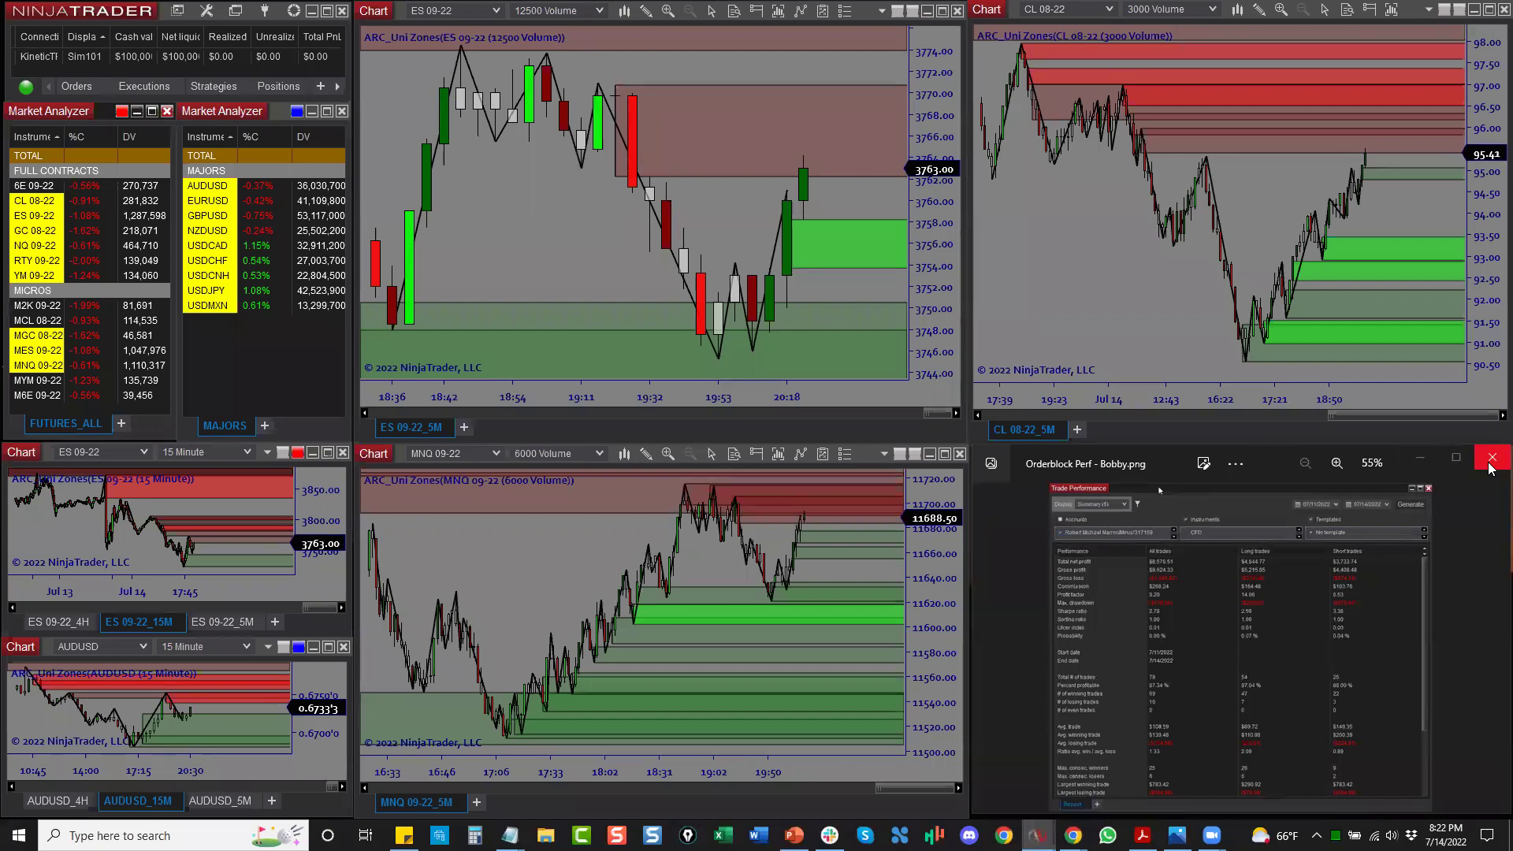
left_click(1421, 459)
left_click_drag(1250, 441, 1253, 798)
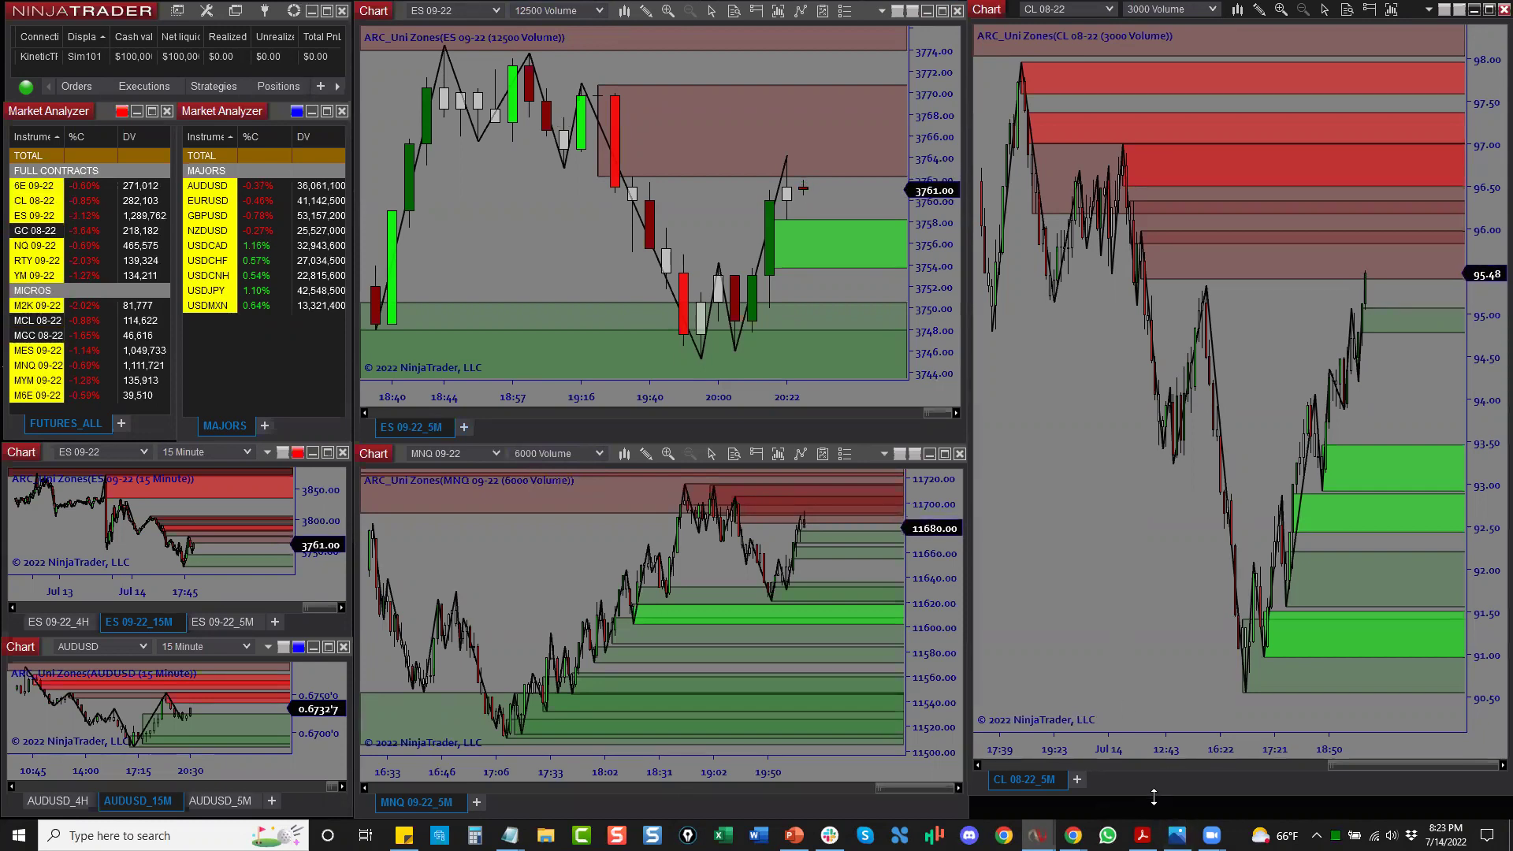
left_click_drag(1157, 794, 1157, 815)
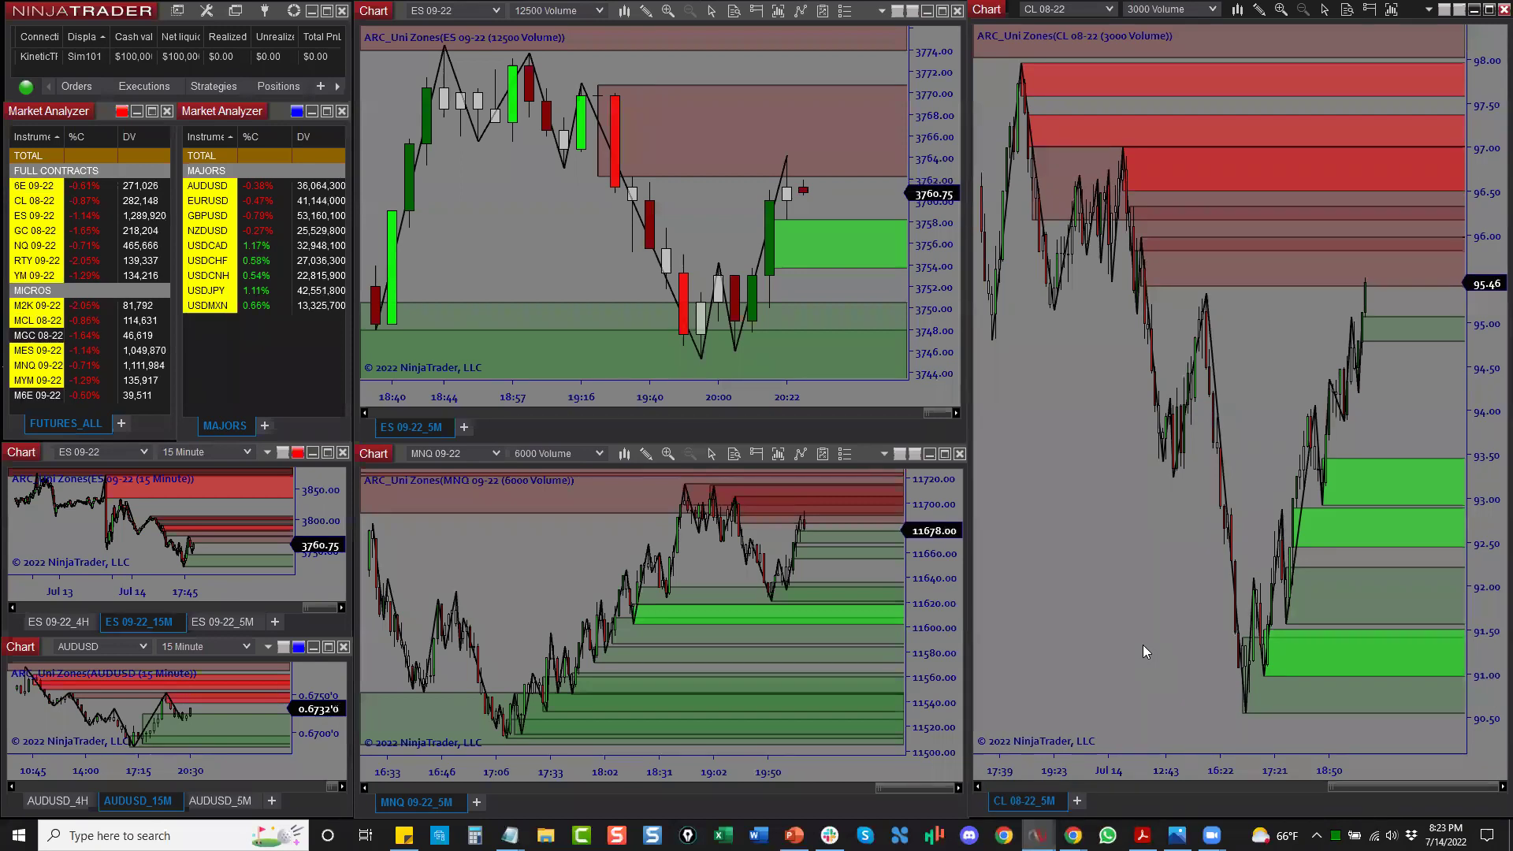
Step: Maximize the ES 09-22 12500 Volume chart and examine its price history back to Jul 13
double_click(401, 13)
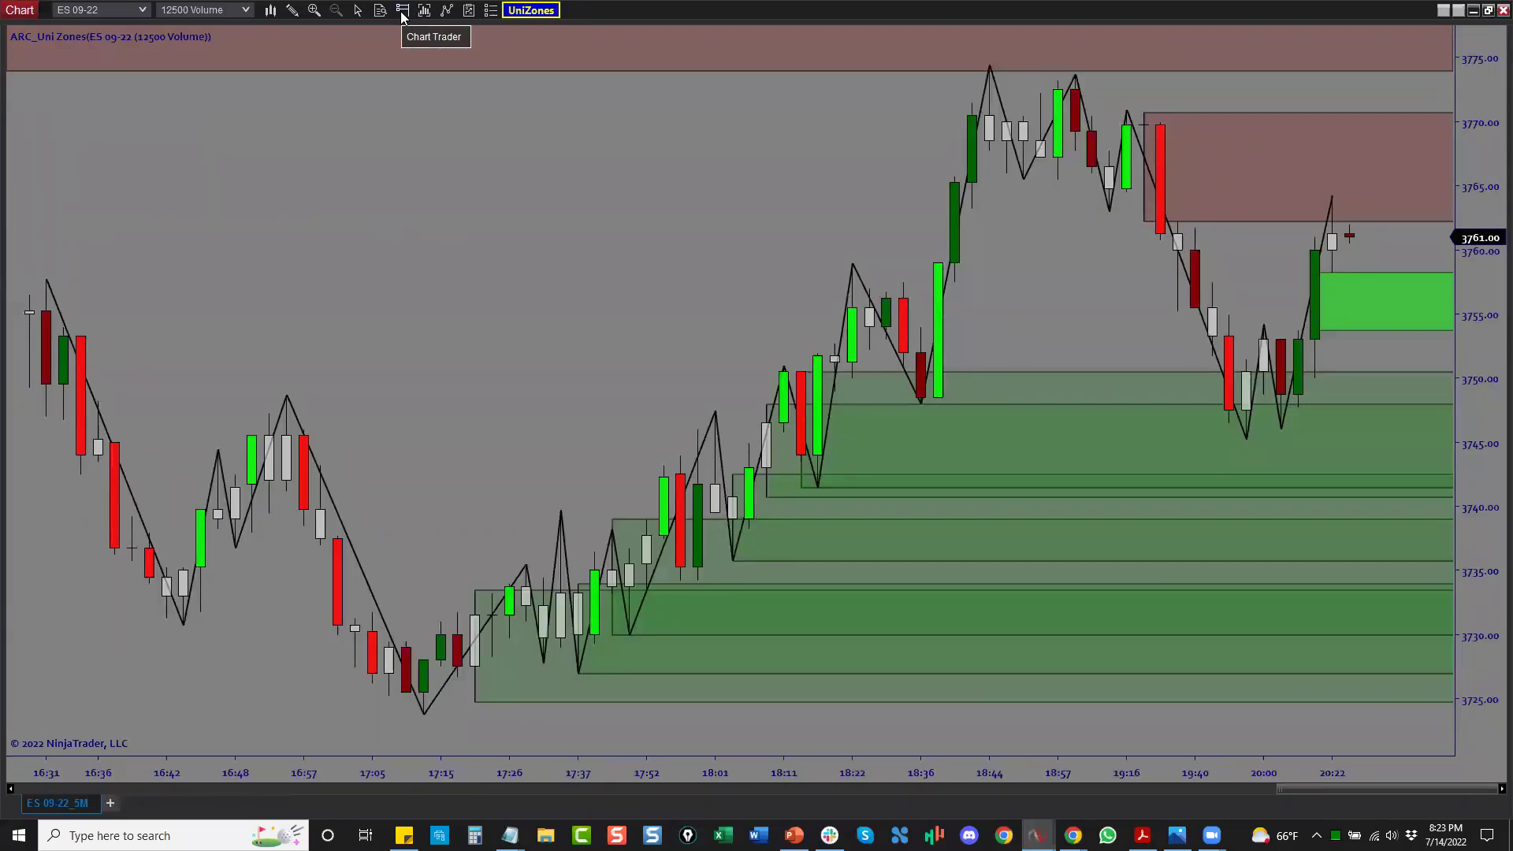
scroll(659, 774, "down", 5)
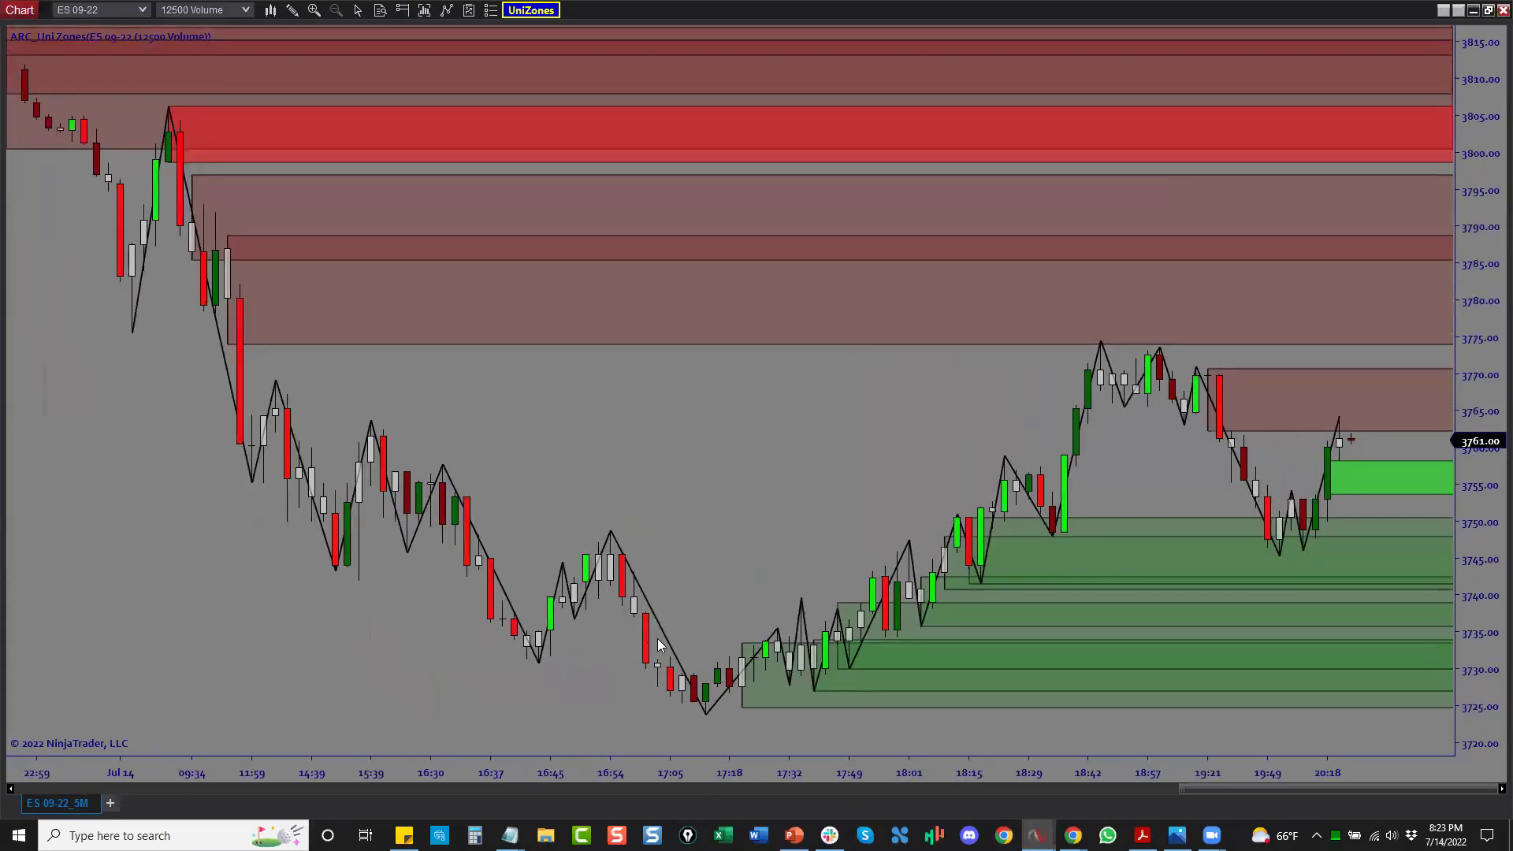
left_click_drag(556, 466, 814, 565)
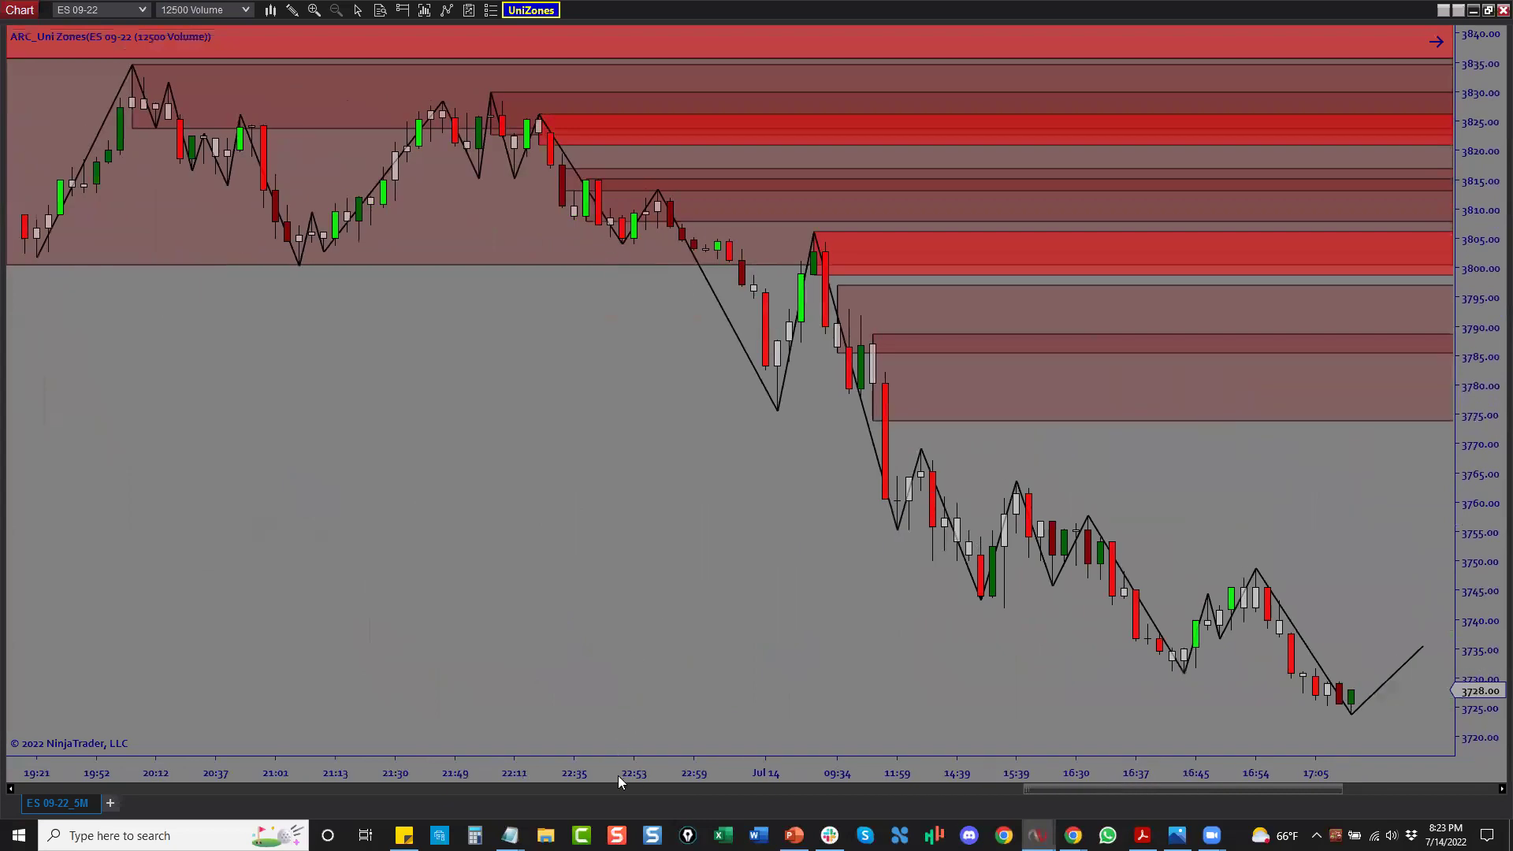
scroll(867, 759, "down", 5)
left_click_drag(972, 594, 492, 561)
Step: Set the trading hours break line color to White in the ES 09-22 chart's data series properties
right_click(493, 561)
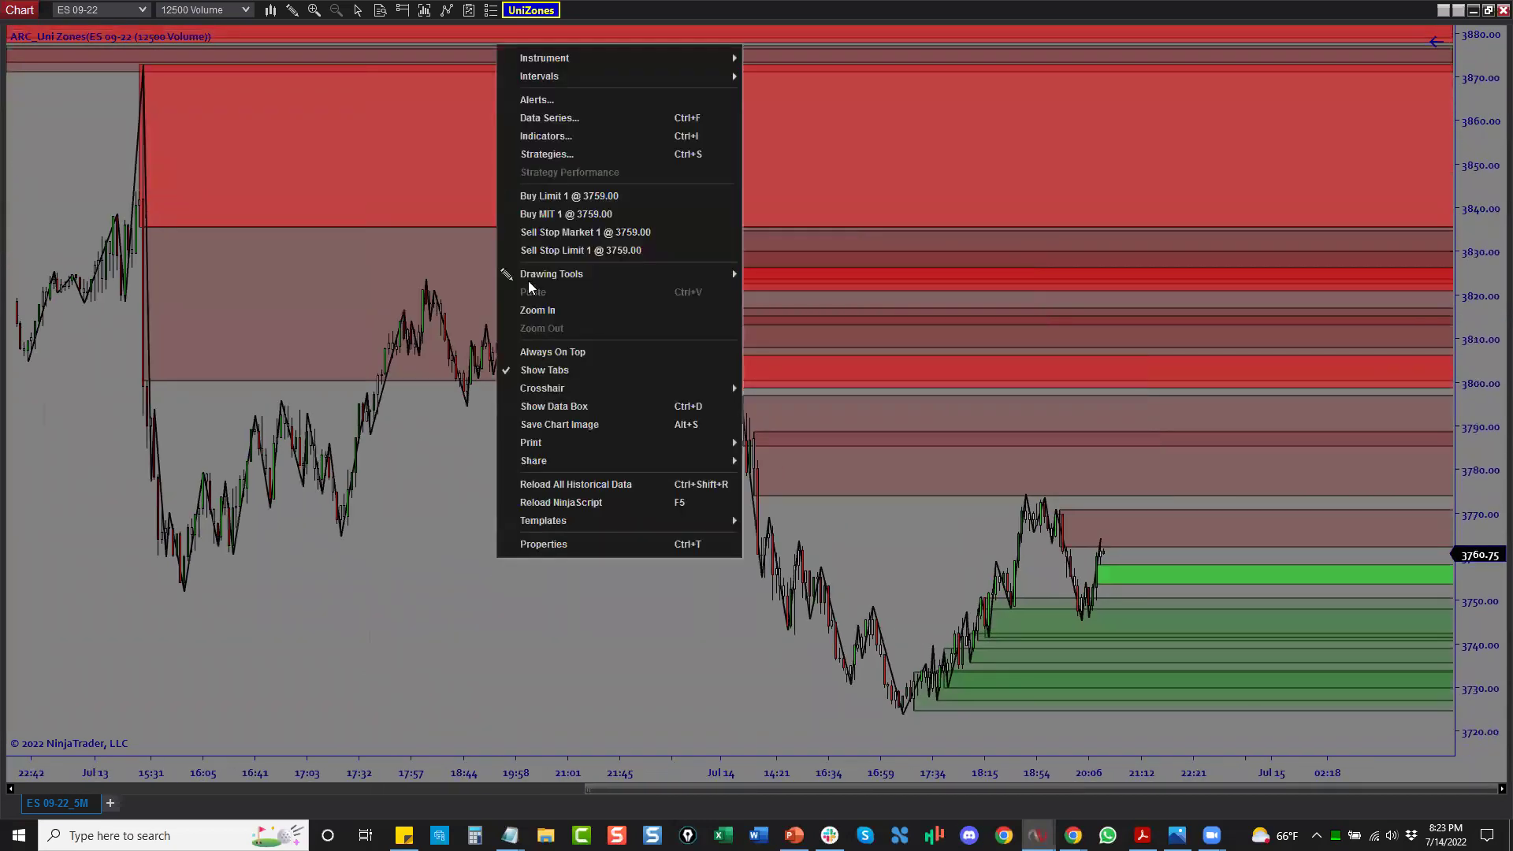
left_click(550, 119)
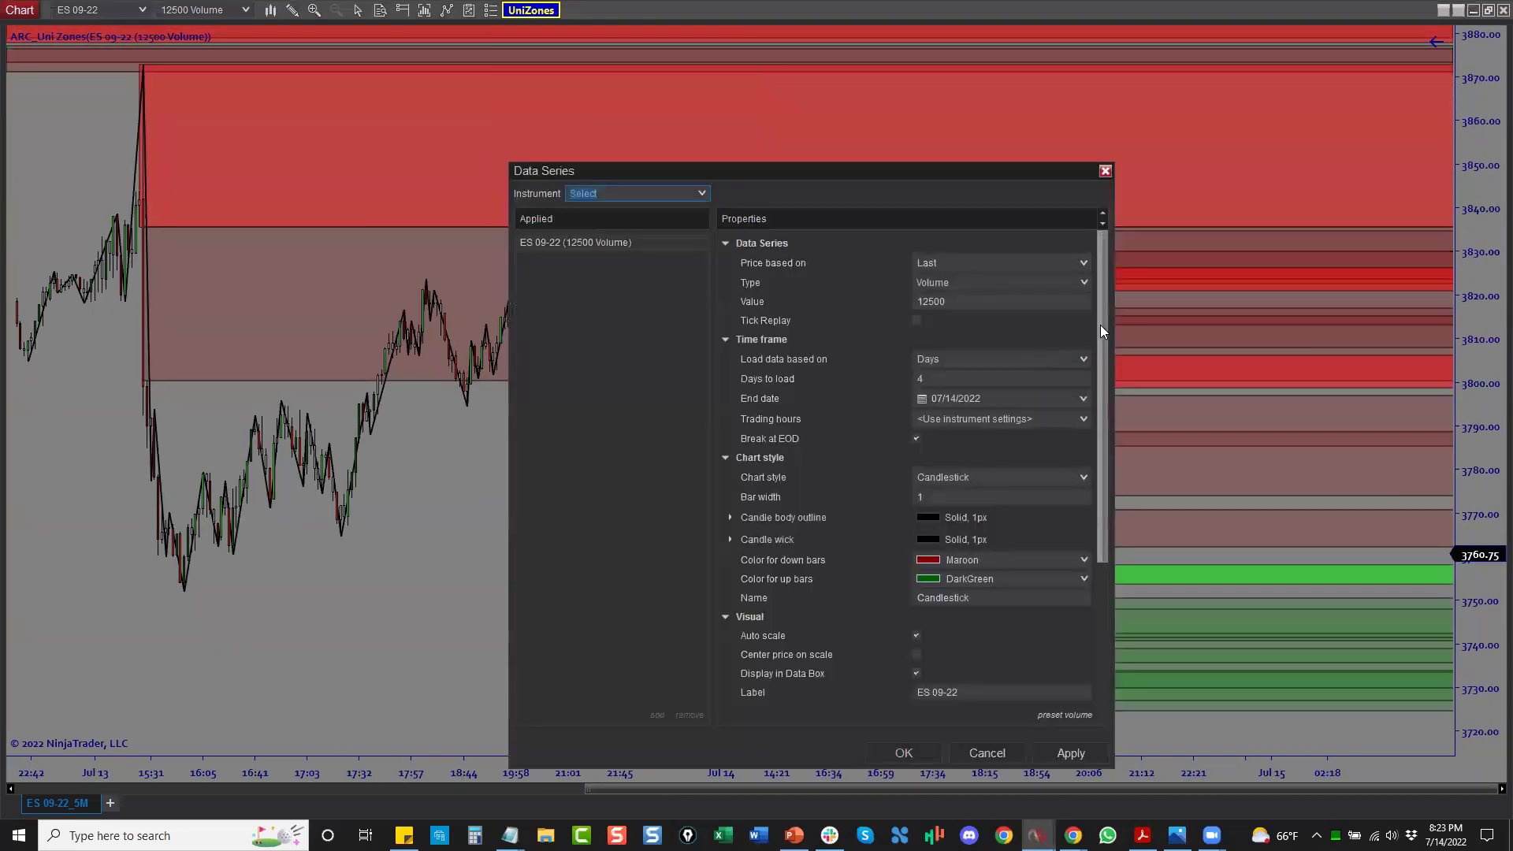
left_click_drag(1100, 325, 1100, 486)
left_click(823, 568)
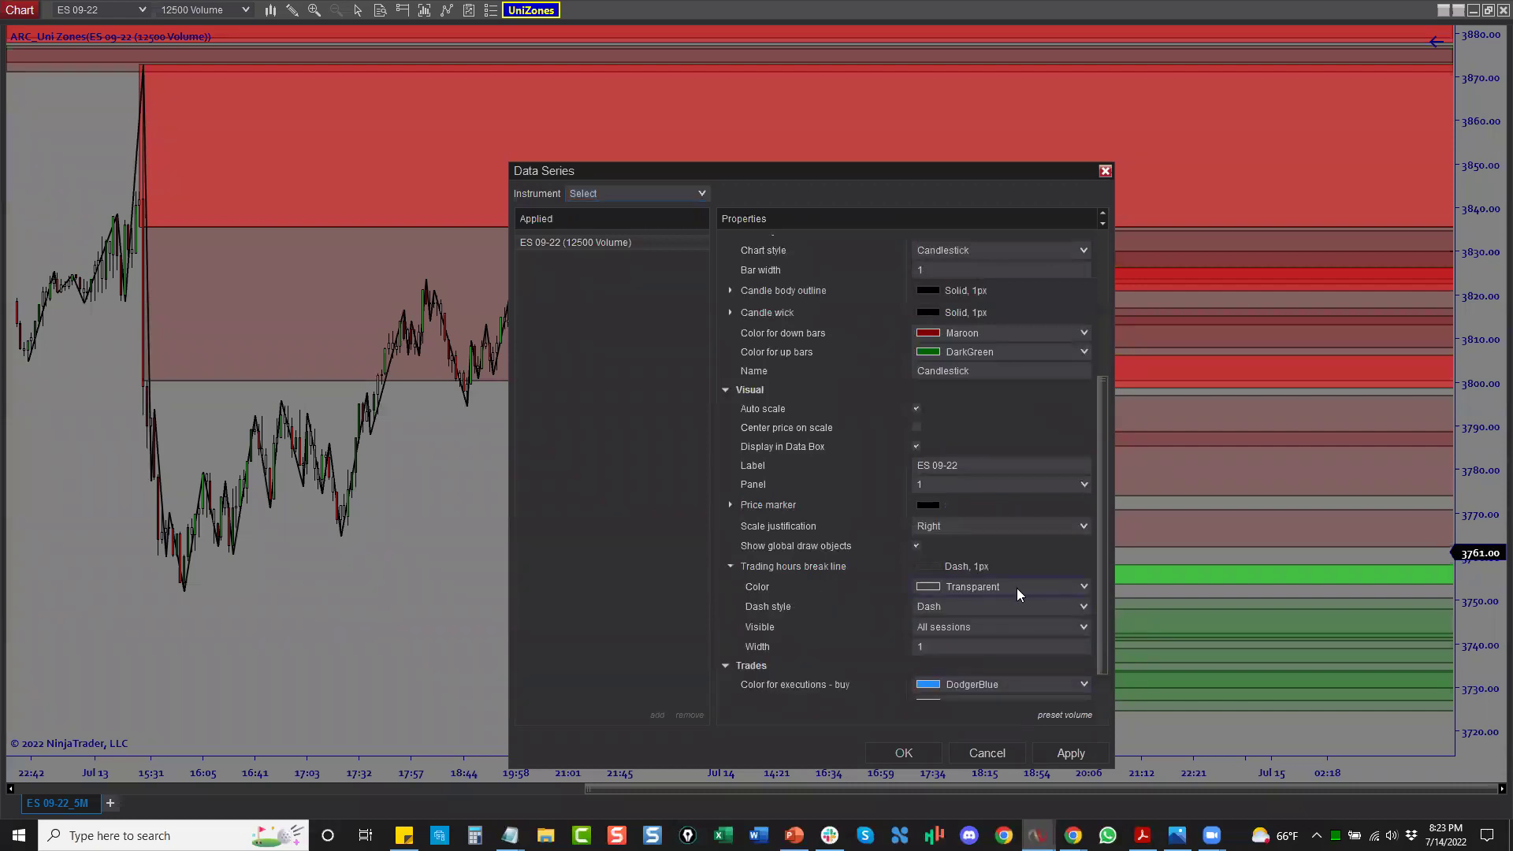
left_click(1016, 588)
left_click(961, 116)
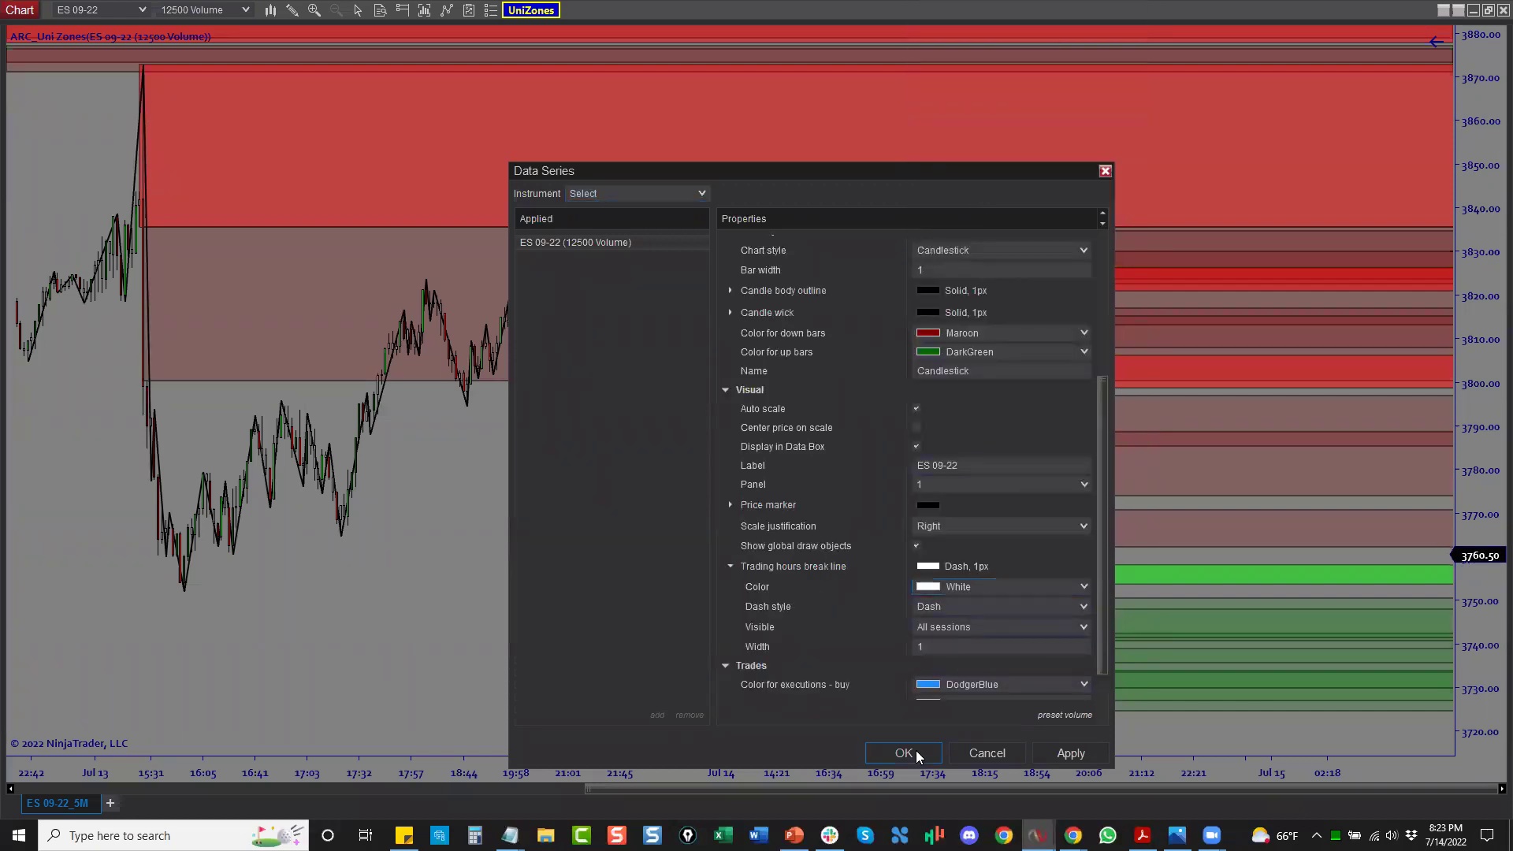
left_click(905, 753)
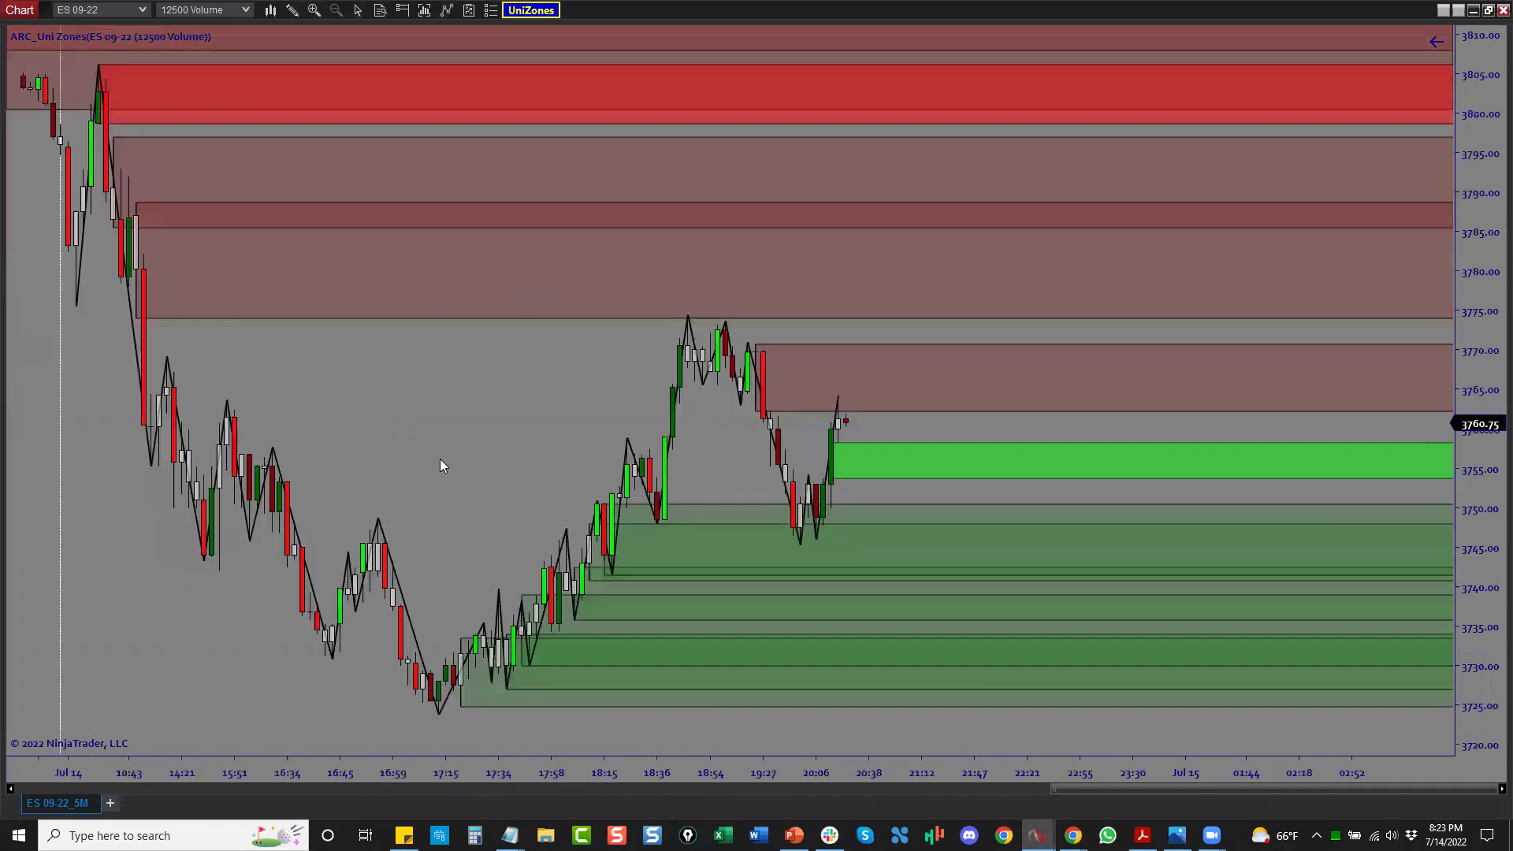